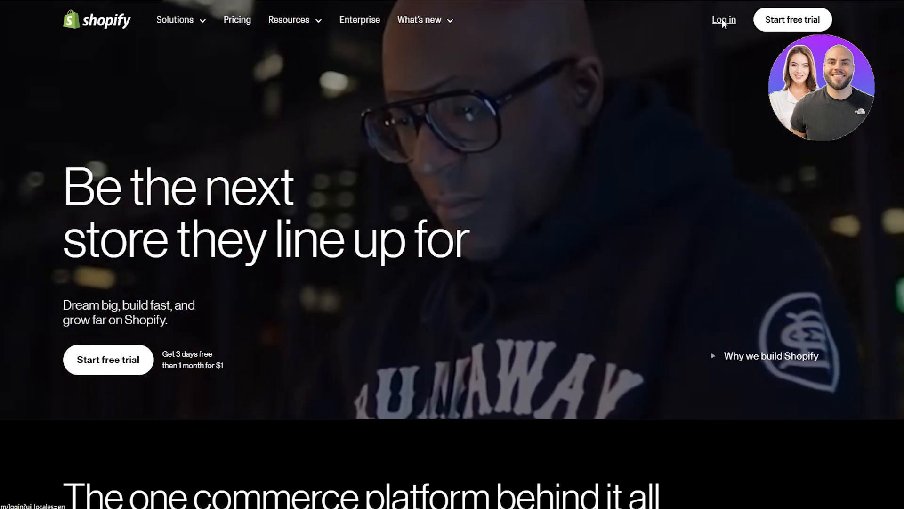
Log in to the Shopify admin and open the live preview of the online store.
{"action": "left_click", "coordinate": [722, 19]}
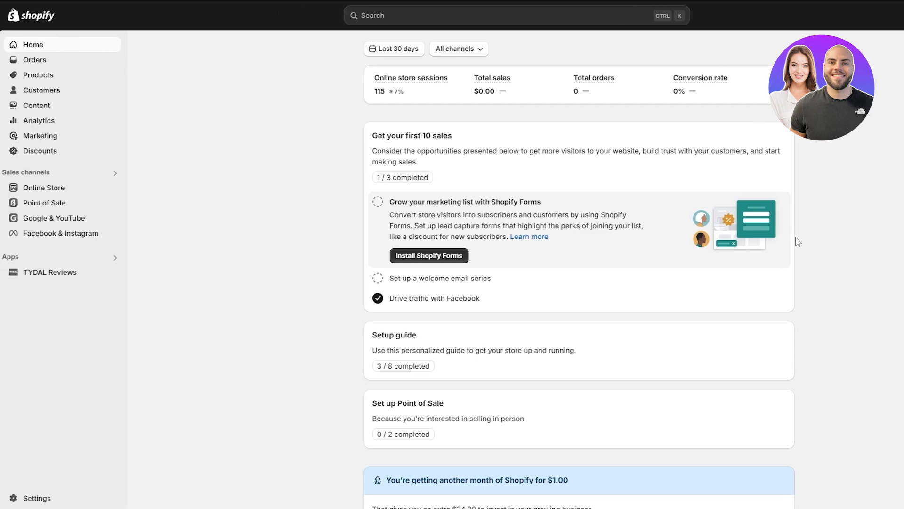
{"action": "left_click", "coordinate": [112, 188]}
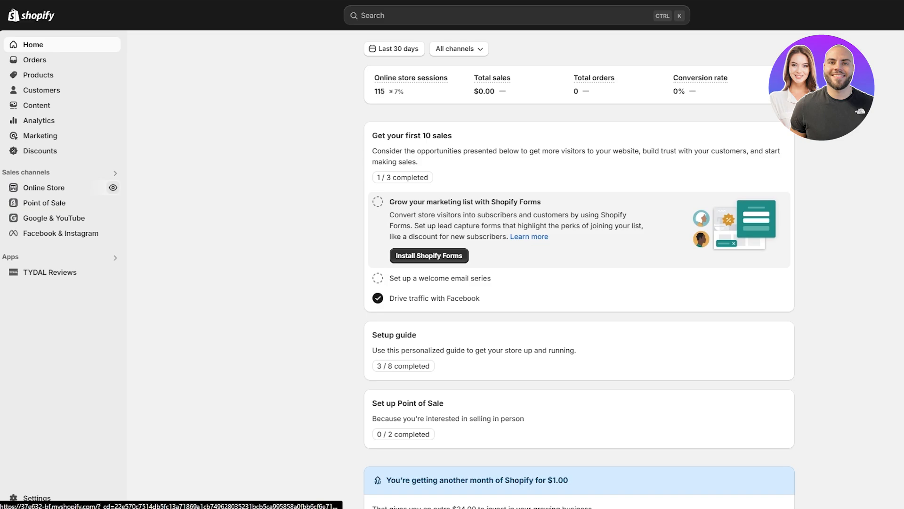
Open the Men's Drop Shoulder Diamond Quilt Sweatshirt from the featured products and look through its product page.
{"action": "scroll", "coordinate": [390, 292], "scroll_direction": "down", "scroll_amount": 10}
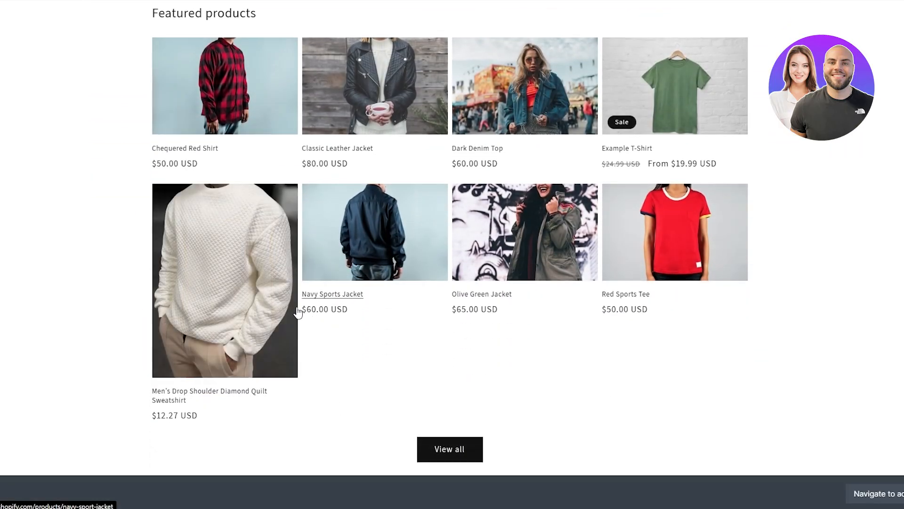
{"action": "left_click", "coordinate": [255, 301]}
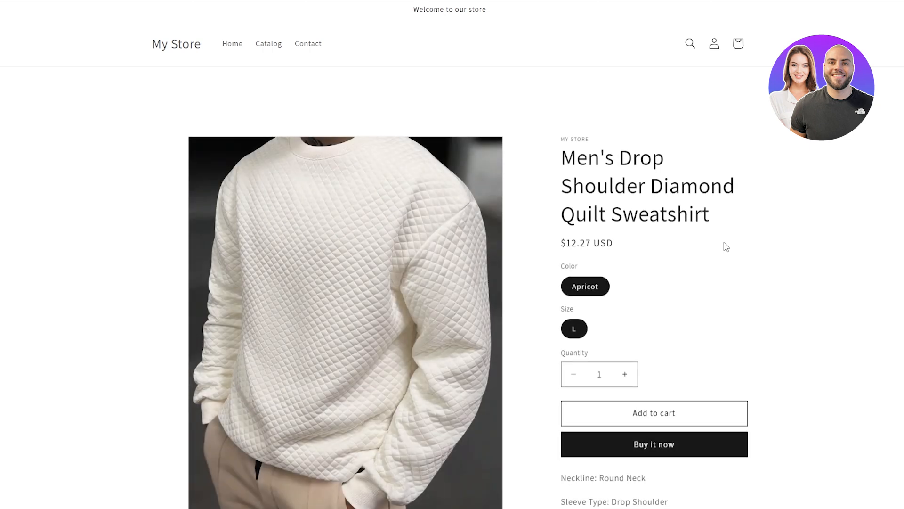
{"action": "scroll", "coordinate": [660, 250], "scroll_direction": "down", "scroll_amount": 2}
{"action": "scroll", "coordinate": [672, 317], "scroll_direction": "down", "scroll_amount": 8}
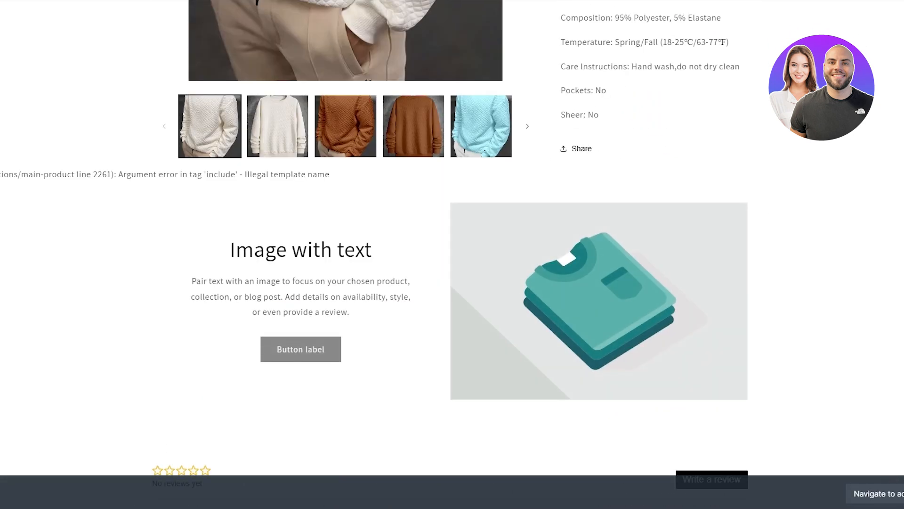
{"action": "scroll", "coordinate": [829, 383], "scroll_direction": "up", "scroll_amount": 10}
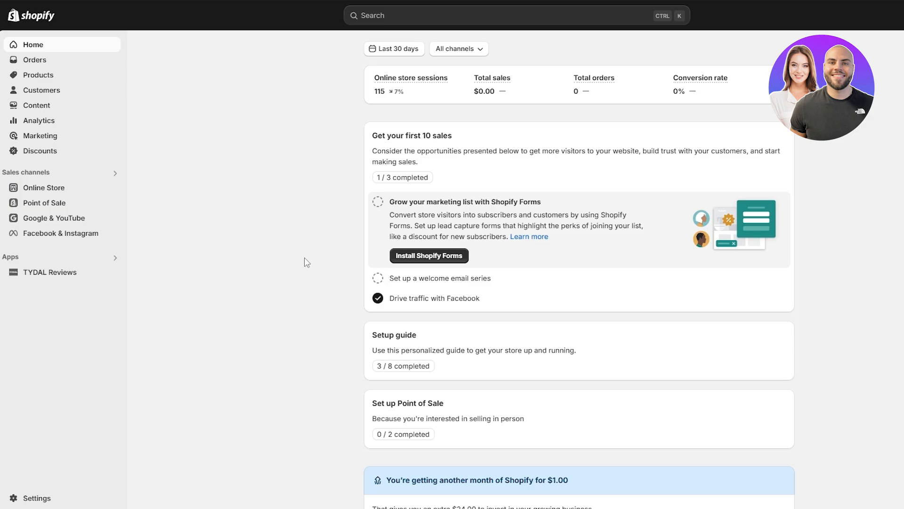
Review the admin home dashboard's online store sessions chart and filter the metrics to the Online Store channel.
{"action": "scroll", "coordinate": [320, 293], "scroll_direction": "down", "scroll_amount": 10}
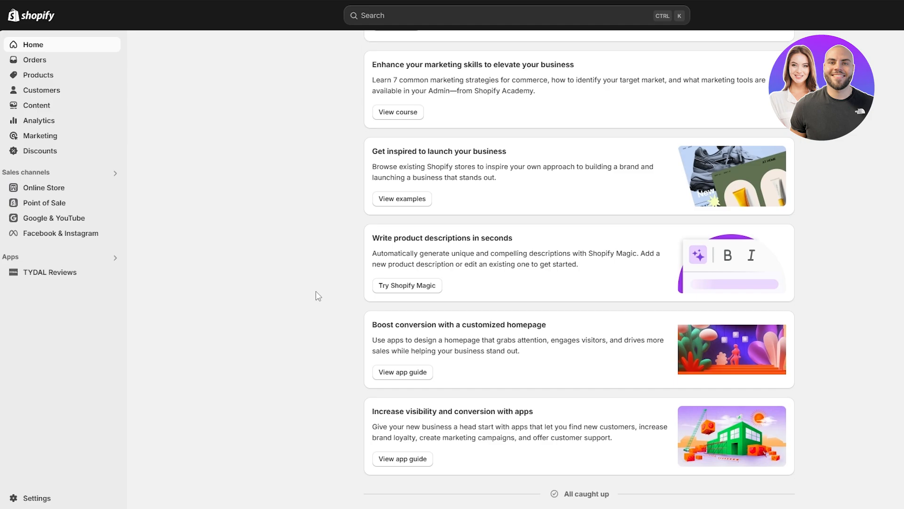
{"action": "scroll", "coordinate": [315, 295], "scroll_direction": "up", "scroll_amount": 10}
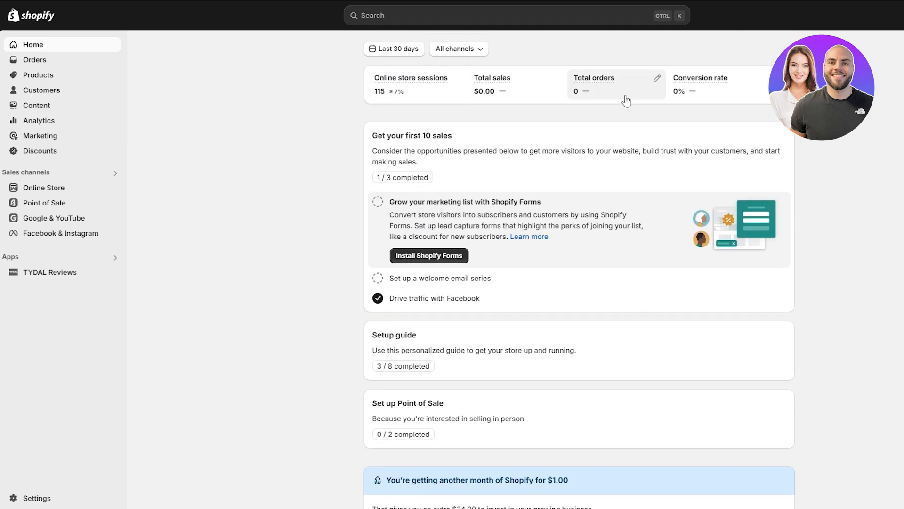
{"action": "left_click", "coordinate": [411, 85]}
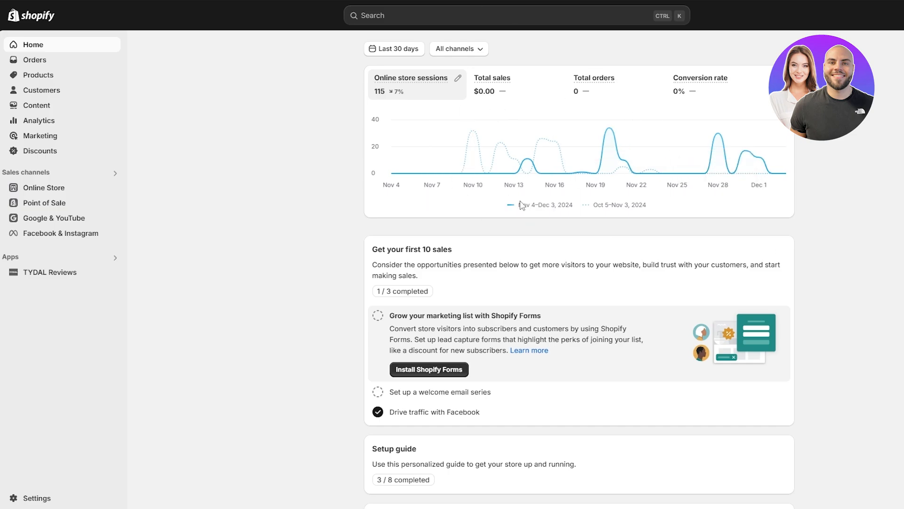
{"action": "left_click", "coordinate": [476, 50]}
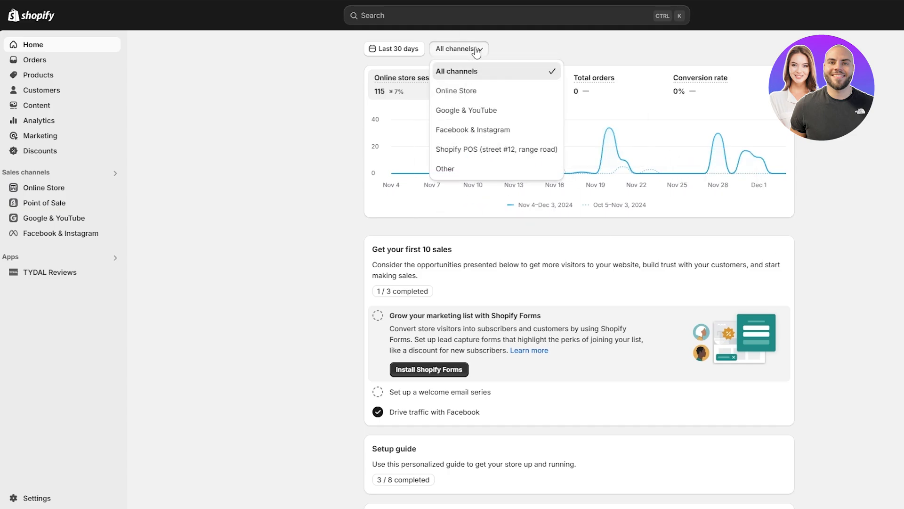
{"action": "left_click", "coordinate": [489, 92]}
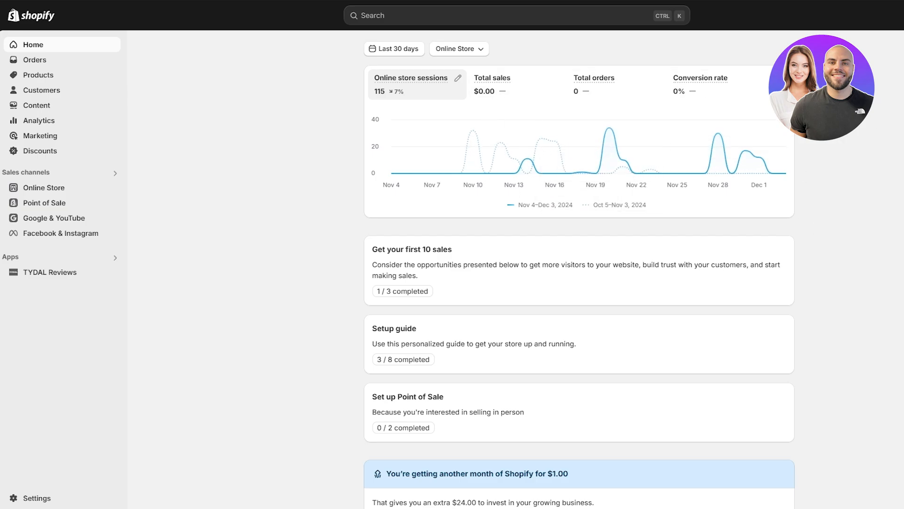
{"action": "left_click", "coordinate": [782, 83]}
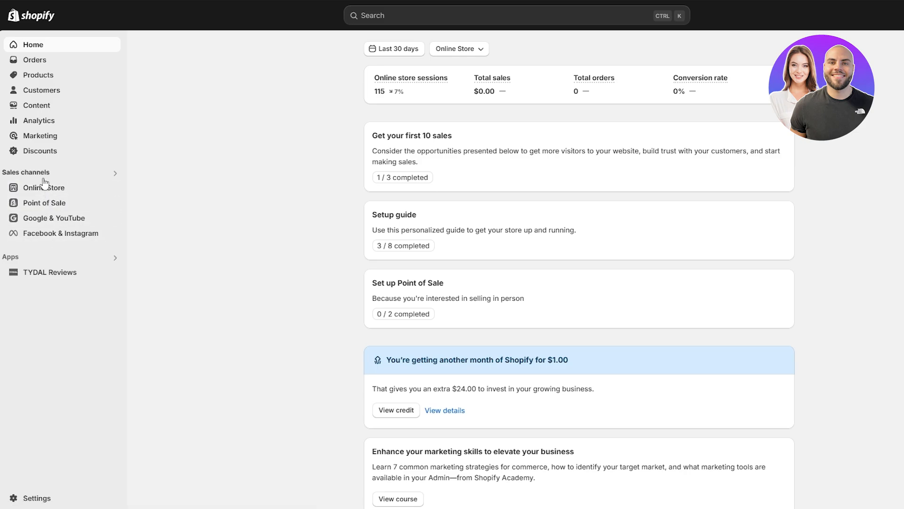
Open the Shopify App Store from the admin's list of recommended apps.
{"action": "left_click", "coordinate": [115, 258]}
{"action": "left_click", "coordinate": [503, 154]}
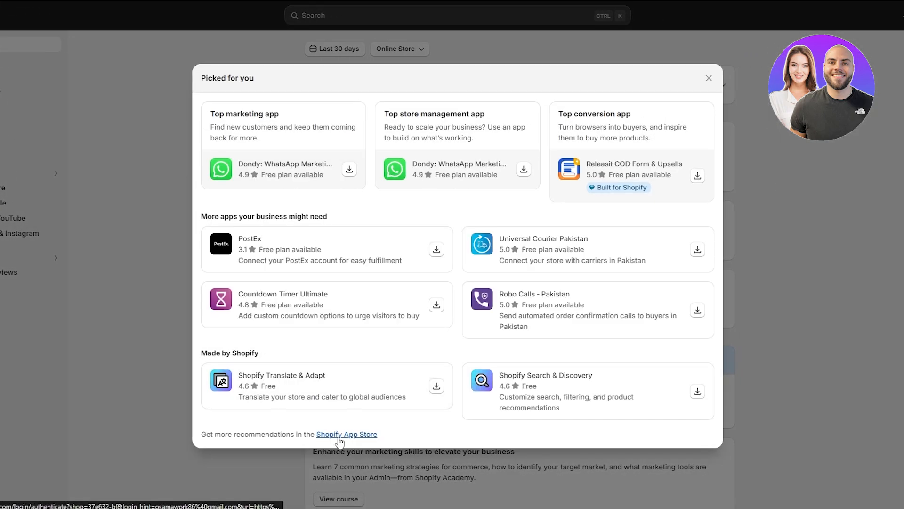
{"action": "left_click", "coordinate": [340, 432]}
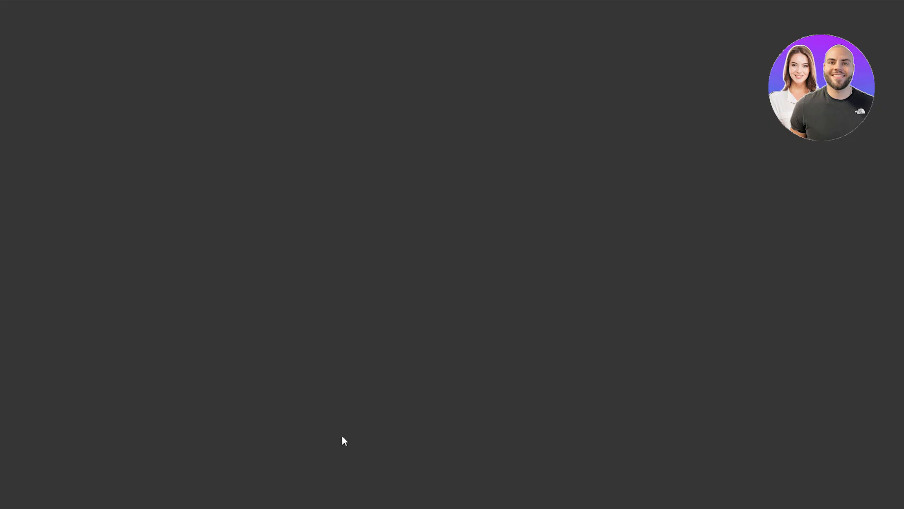
Browse the App Store home page's popular, sponsored, recently viewed and trending apps.
{"action": "scroll", "coordinate": [330, 461], "scroll_direction": "down", "scroll_amount": 6}
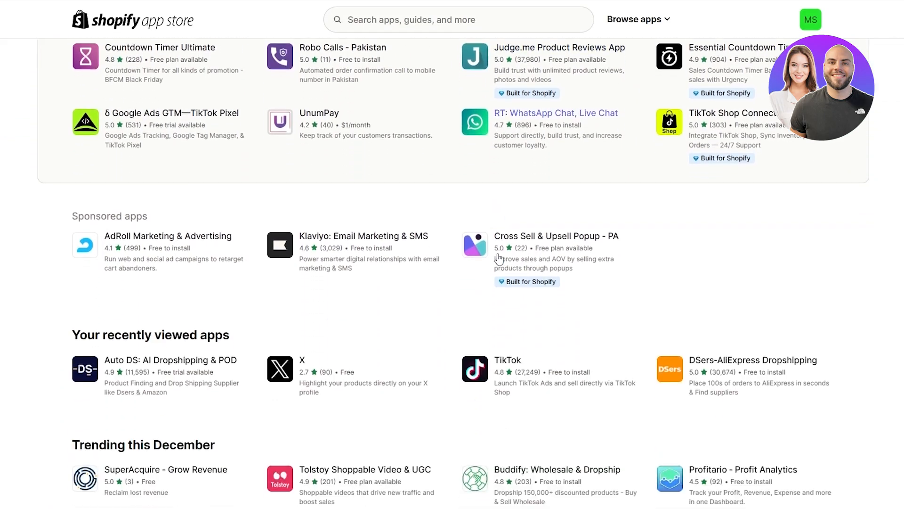
{"action": "scroll", "coordinate": [705, 283], "scroll_direction": "down", "scroll_amount": 7}
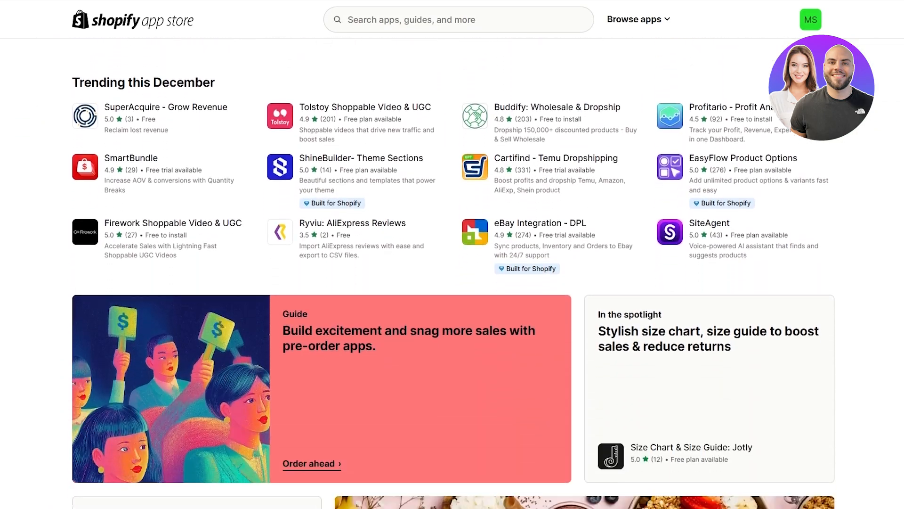
{"action": "scroll", "coordinate": [452, 273], "scroll_direction": "down", "scroll_amount": 4}
{"action": "scroll", "coordinate": [452, 274], "scroll_direction": "up", "scroll_amount": 15}
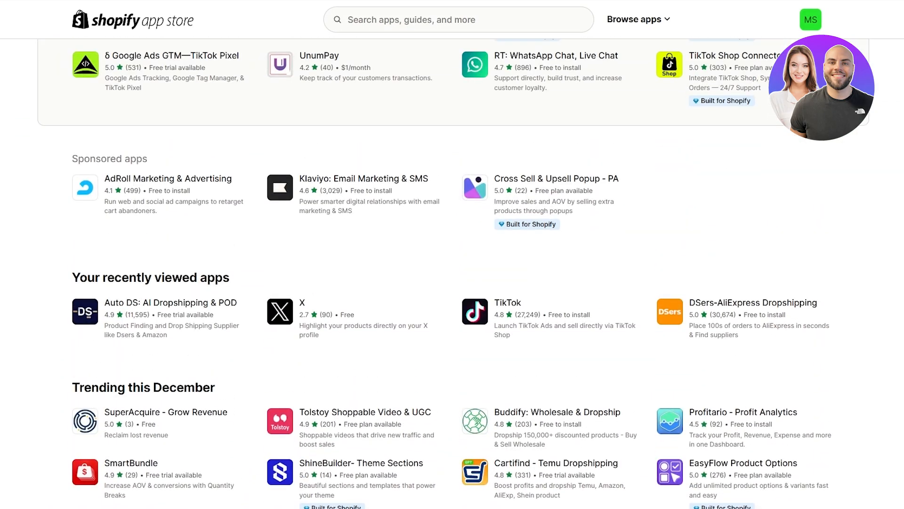
{"action": "scroll", "coordinate": [453, 273], "scroll_direction": "up", "scroll_amount": 3}
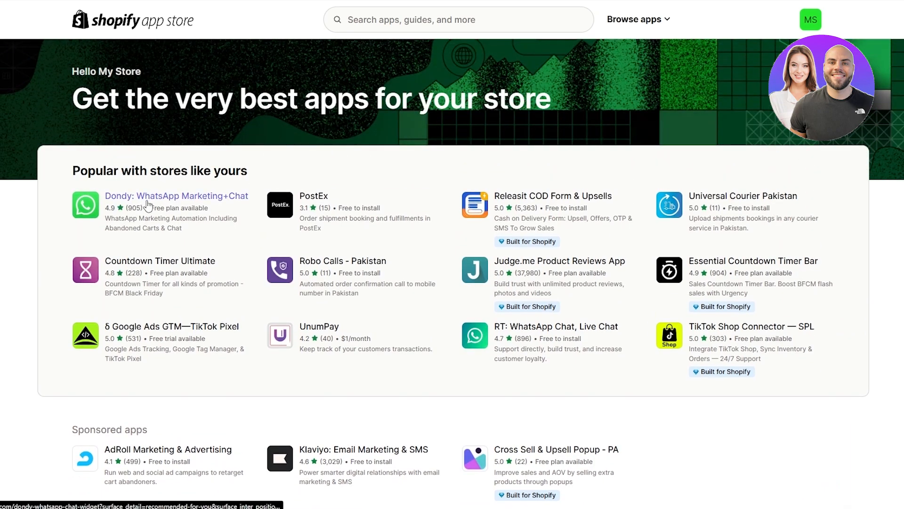
{"action": "scroll", "coordinate": [204, 289], "scroll_direction": "down", "scroll_amount": 3}
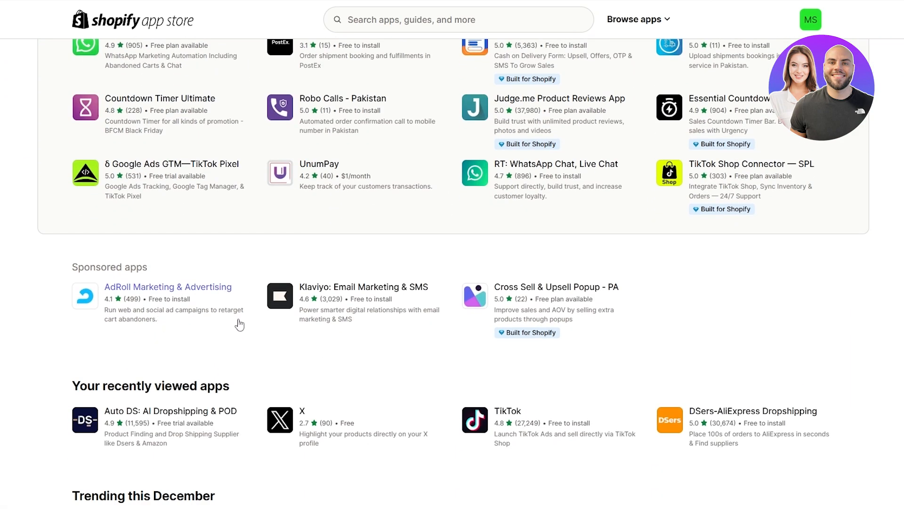
{"action": "scroll", "coordinate": [587, 323], "scroll_direction": "down", "scroll_amount": 5}
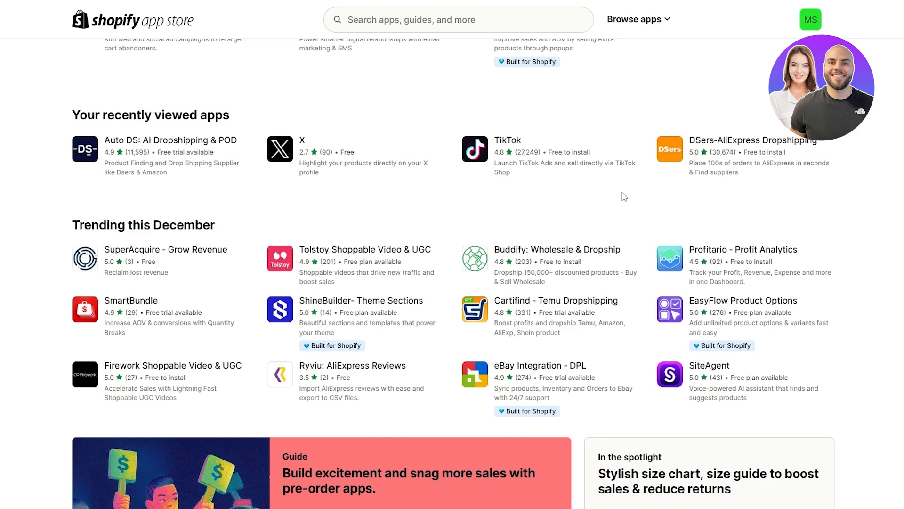
{"action": "scroll", "coordinate": [443, 205], "scroll_direction": "up", "scroll_amount": 9}
Search the App Store for "oc qu" and open the OC Quantity Breaks Order Limit listing.
{"action": "left_click", "coordinate": [426, 14]}
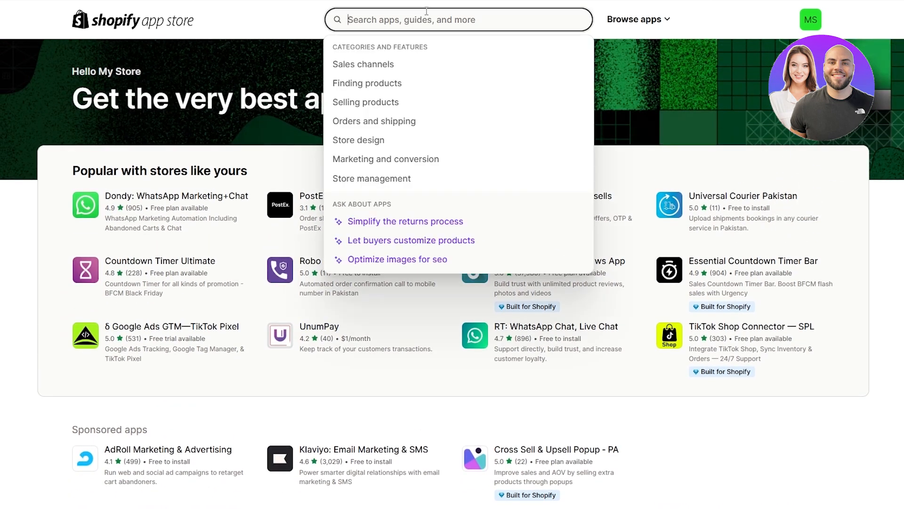
{"action": "type", "text": "oc qu"}
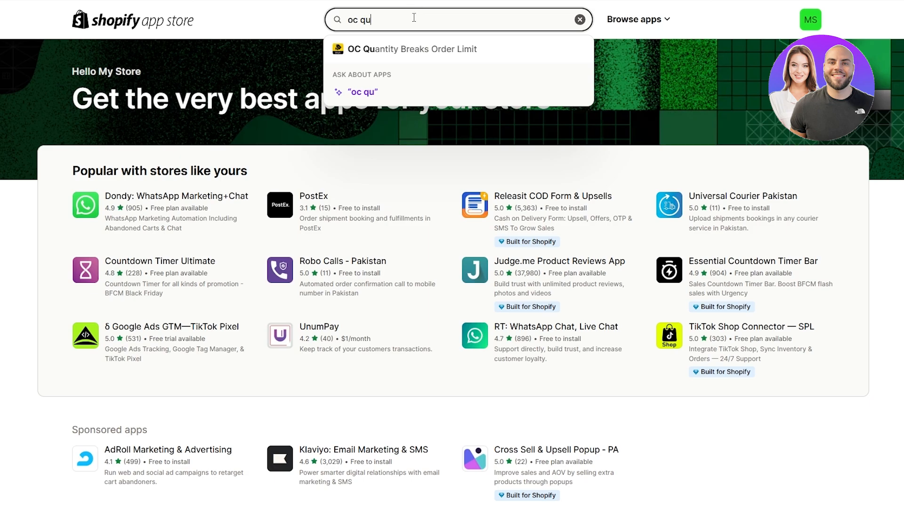
{"action": "left_click", "coordinate": [396, 55]}
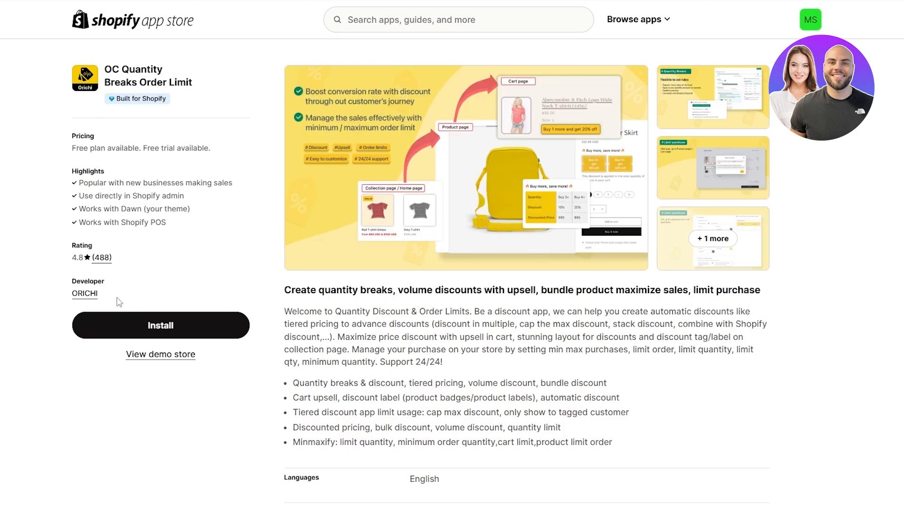
Review the app's pricing summary and compare its Free, Basic and Advance plans.
{"action": "left_click_drag", "start_coordinate": [69, 148], "coordinate": [198, 148]}
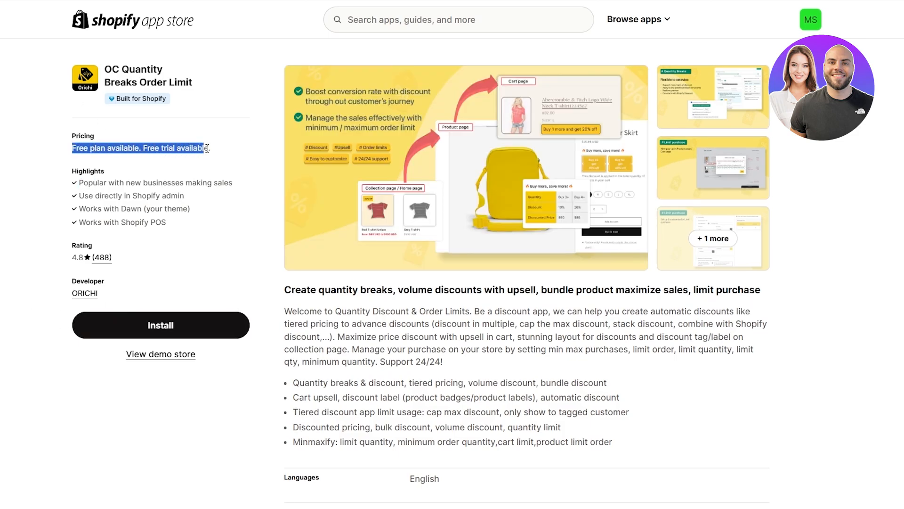
{"action": "scroll", "coordinate": [230, 179], "scroll_direction": "down", "scroll_amount": 5}
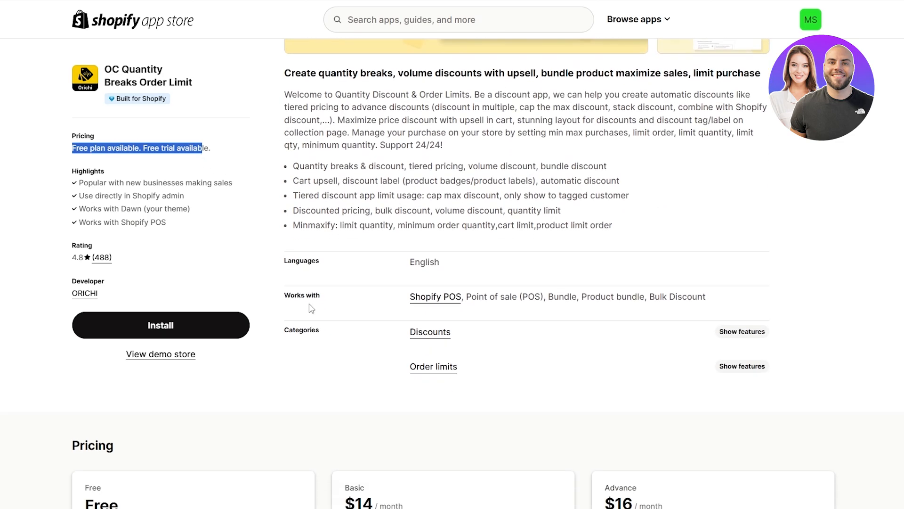
{"action": "left_click", "coordinate": [622, 272]}
{"action": "scroll", "coordinate": [639, 307], "scroll_direction": "down", "scroll_amount": 5}
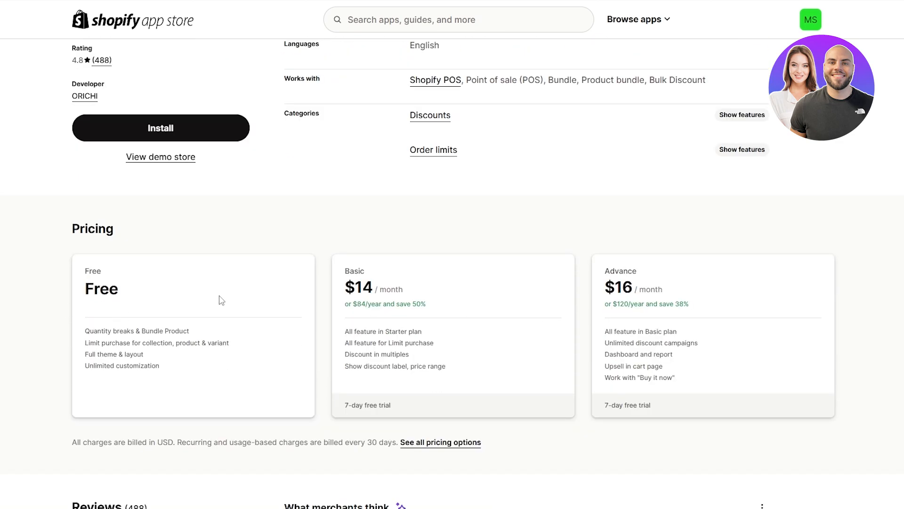
Examine what the app works with and expand the Discounts category to read its discount types and management features.
{"action": "scroll", "coordinate": [452, 376], "scroll_direction": "up", "scroll_amount": 5}
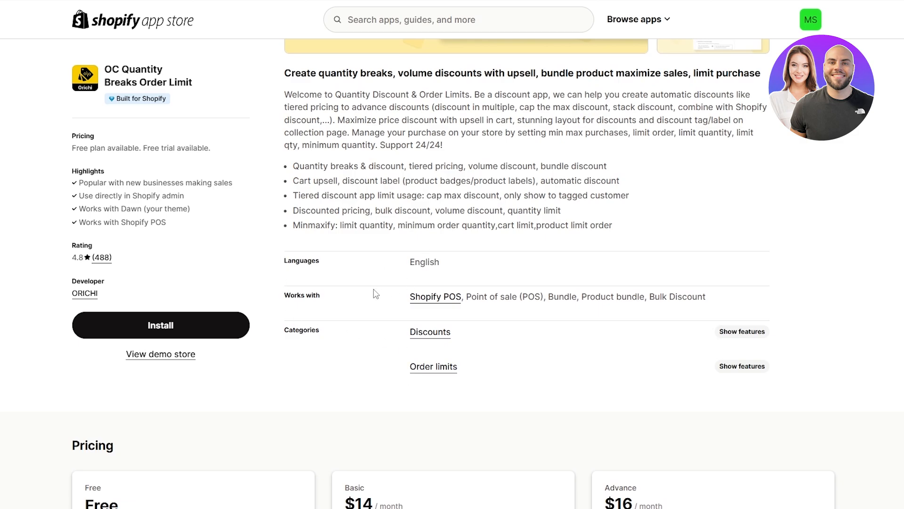
{"action": "left_click_drag", "start_coordinate": [285, 293], "coordinate": [329, 296]}
{"action": "left_click_drag", "start_coordinate": [559, 302], "coordinate": [627, 298]}
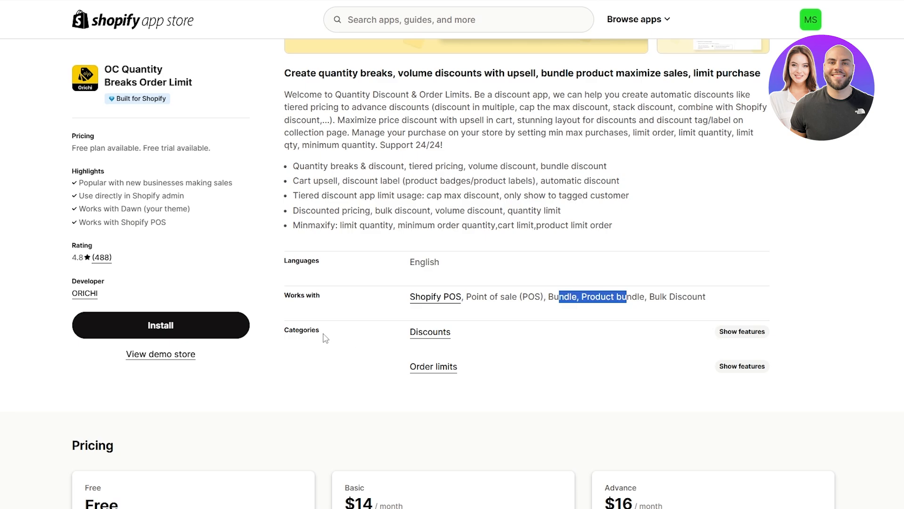
{"action": "left_click", "coordinate": [742, 331]}
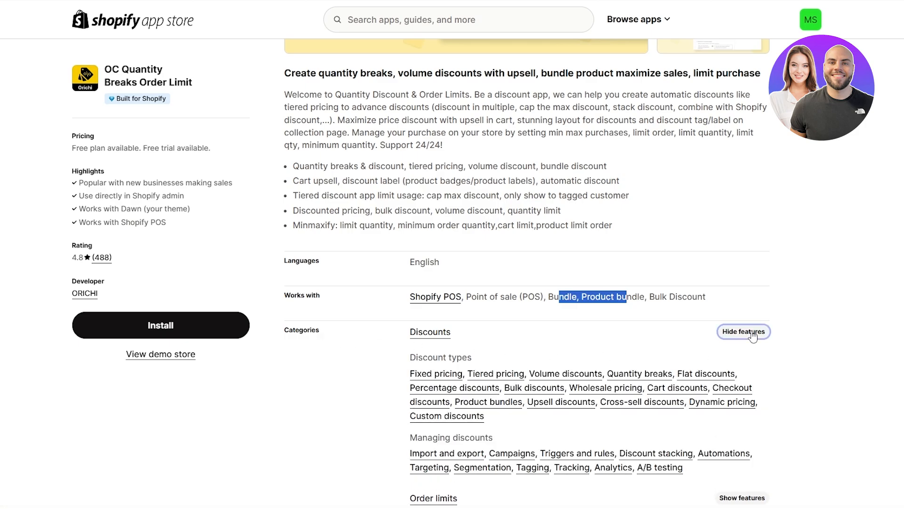
{"action": "scroll", "coordinate": [753, 335], "scroll_direction": "down", "scroll_amount": 1}
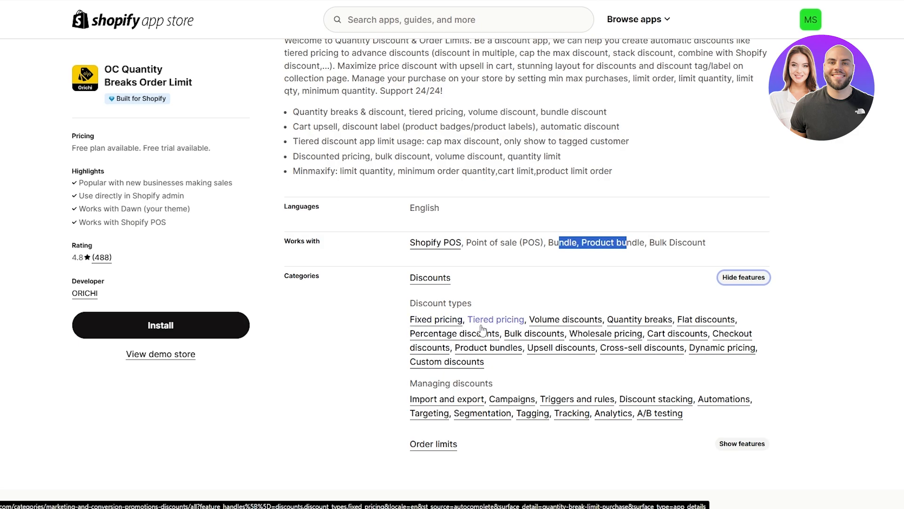
{"action": "scroll", "coordinate": [483, 328], "scroll_direction": "down", "scroll_amount": 1}
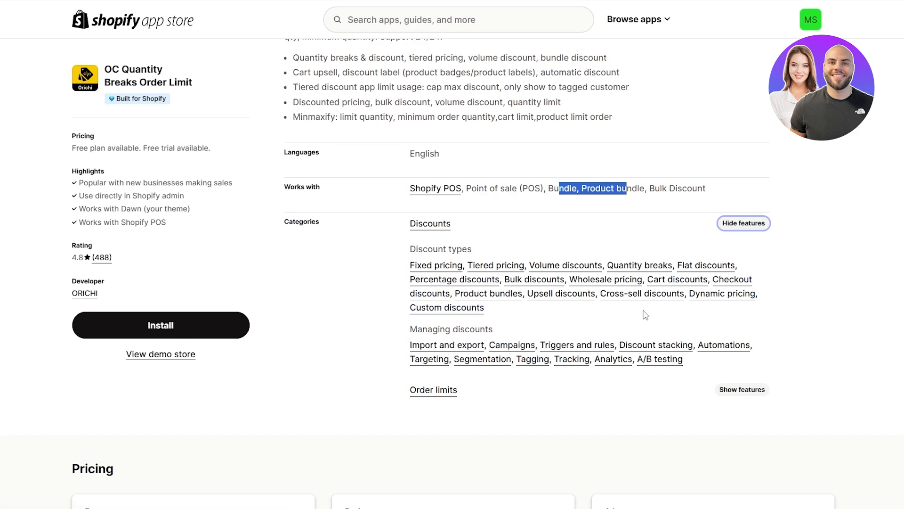
{"action": "scroll", "coordinate": [561, 355], "scroll_direction": "down", "scroll_amount": 3}
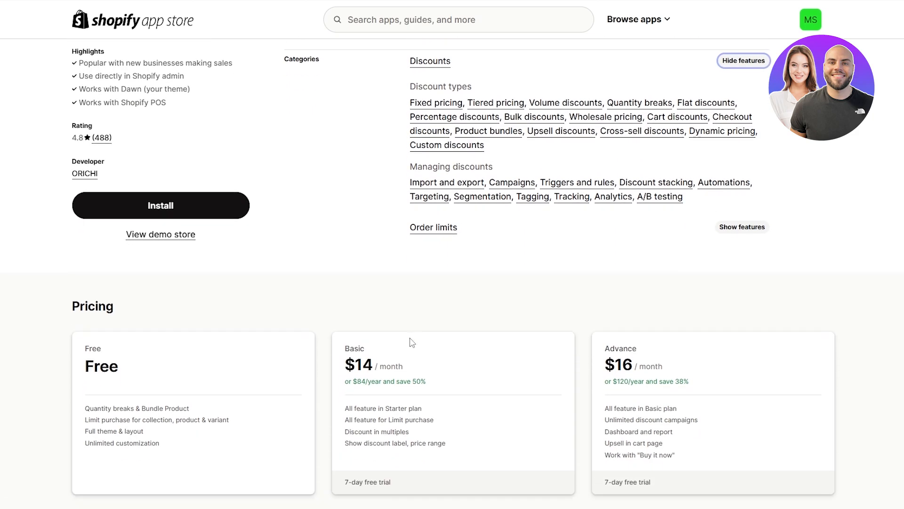
{"action": "scroll", "coordinate": [202, 334], "scroll_direction": "down", "scroll_amount": 1}
Install the OC Quantity Breaks & Limit app on the store and approve its requested data access.
{"action": "scroll", "coordinate": [188, 327], "scroll_direction": "up", "scroll_amount": 5}
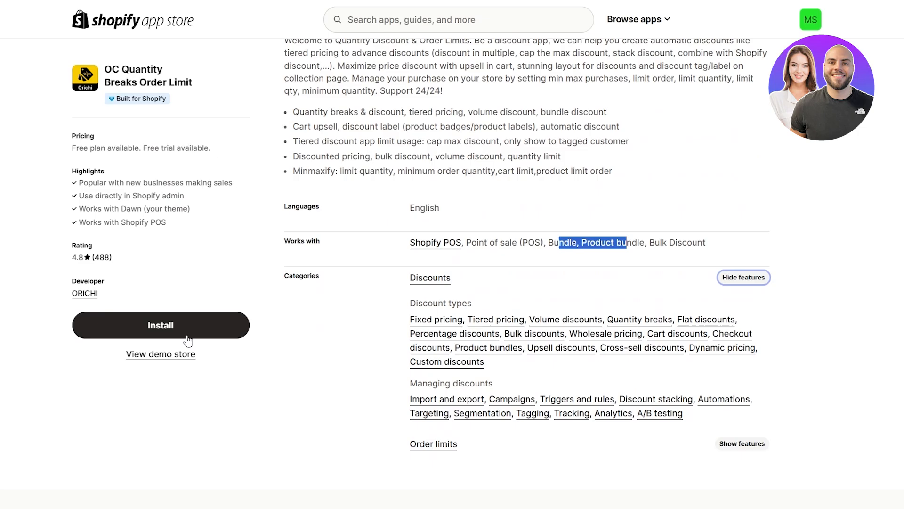
{"action": "left_click", "coordinate": [173, 327]}
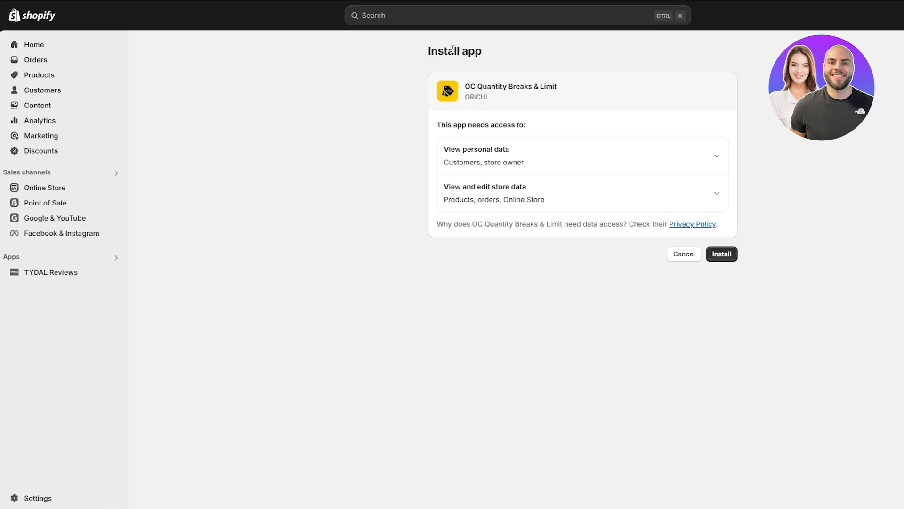
{"action": "left_click", "coordinate": [725, 257]}
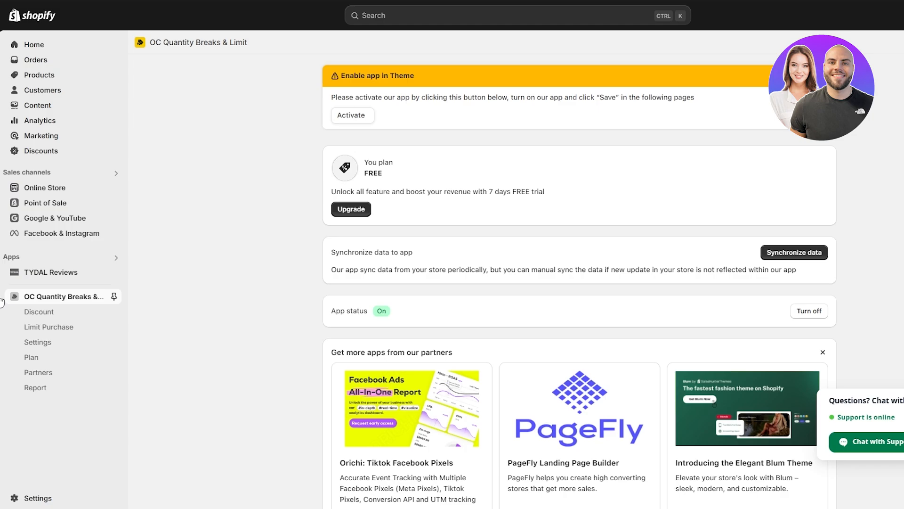
Pin the app to the admin navigation, save its activated Orichi Quantity Discount embed in the theme, and return to the app.
{"action": "left_click", "coordinate": [113, 296]}
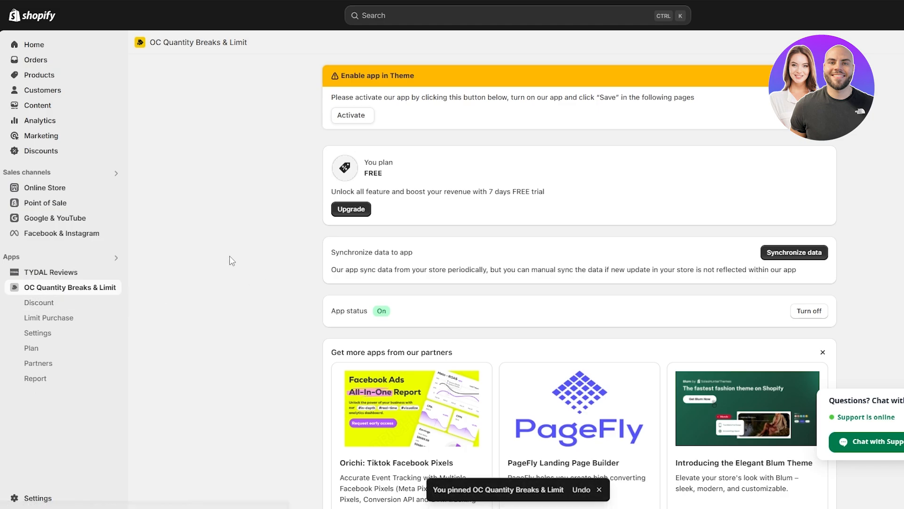
{"action": "scroll", "coordinate": [374, 199], "scroll_direction": "down", "scroll_amount": 3}
{"action": "scroll", "coordinate": [558, 241], "scroll_direction": "up", "scroll_amount": 3}
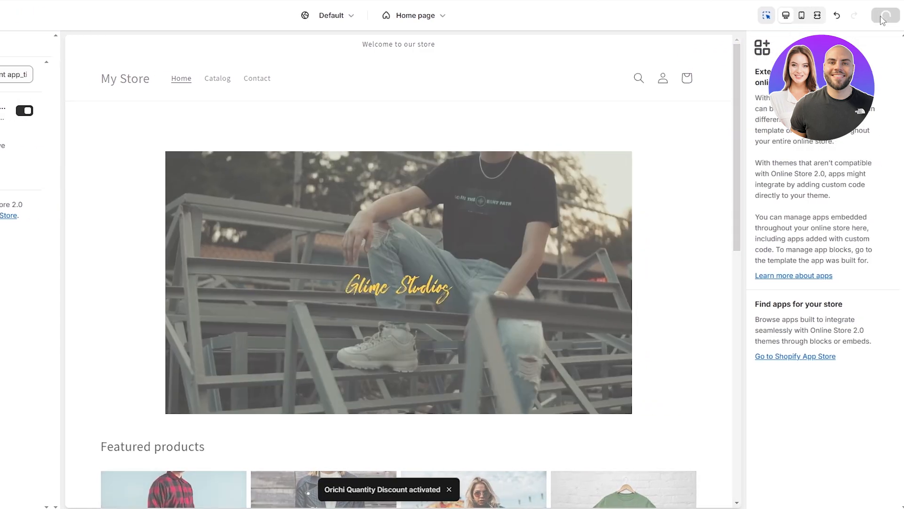
{"action": "left_click", "coordinate": [884, 17]}
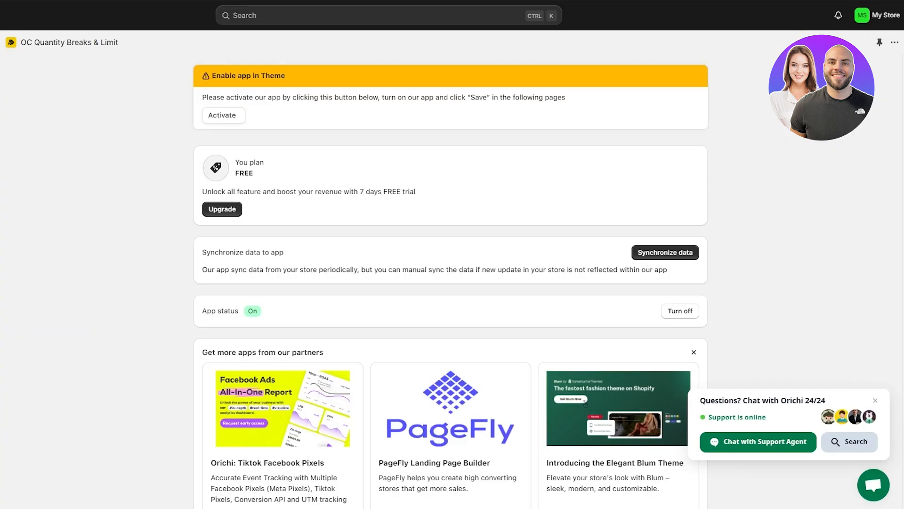
{"action": "left_click", "coordinate": [49, 1]}
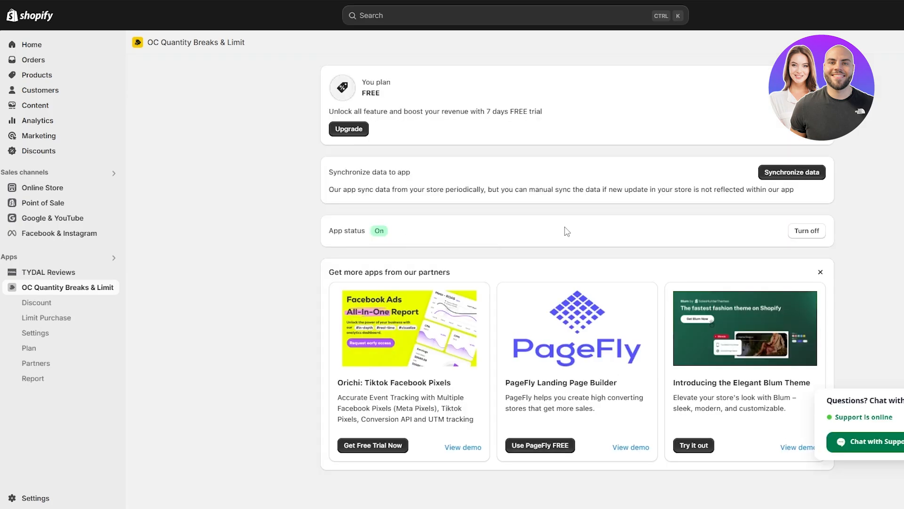
Open a new discount campaign form and examine its campaign title and discount title fields.
{"action": "scroll", "coordinate": [258, 232], "scroll_direction": "down", "scroll_amount": 1}
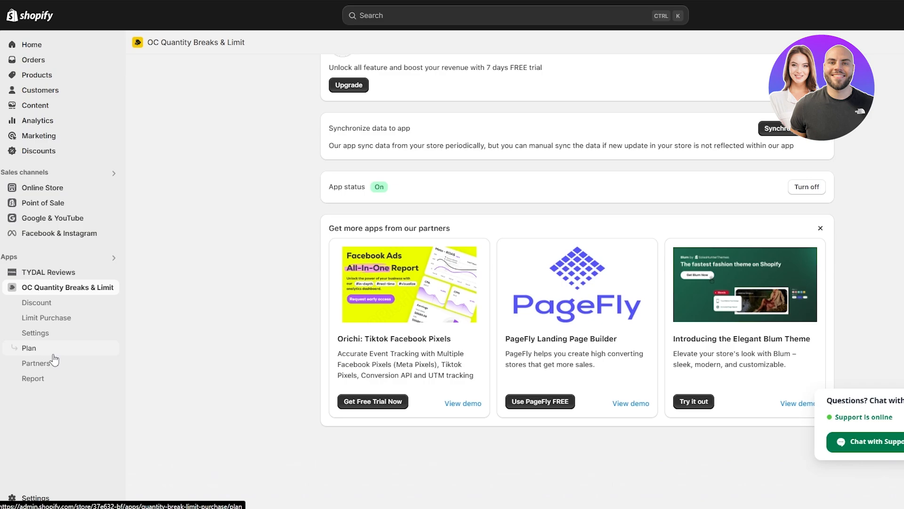
{"action": "left_click", "coordinate": [52, 309]}
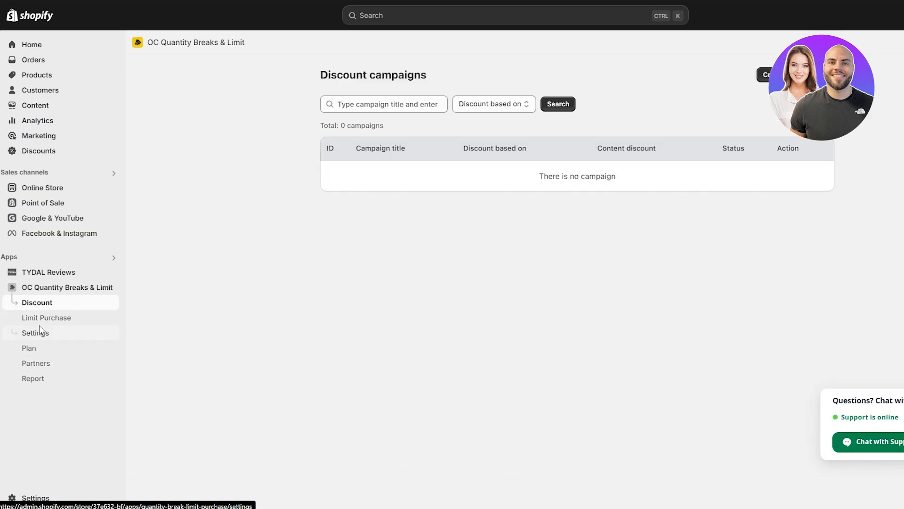
{"action": "left_click", "coordinate": [764, 74]}
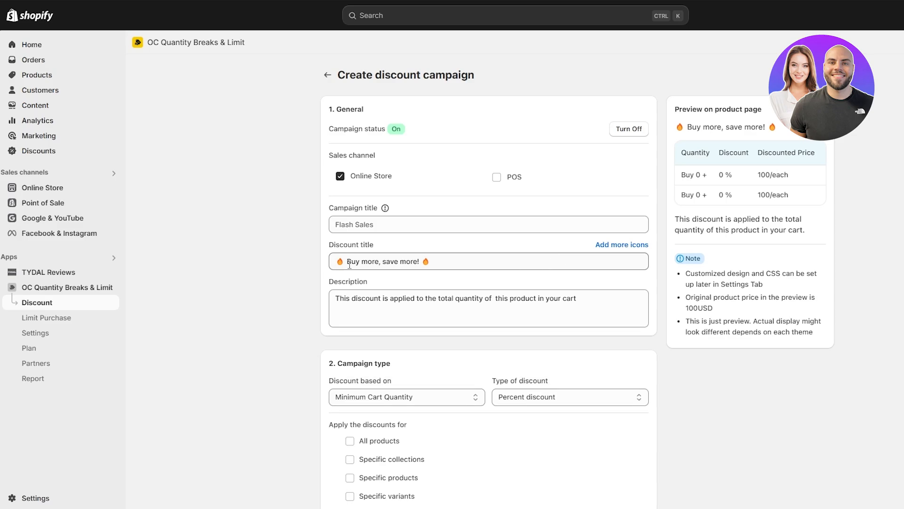
{"action": "left_click", "coordinate": [357, 227]}
{"action": "left_click_drag", "start_coordinate": [337, 215], "coordinate": [372, 210]}
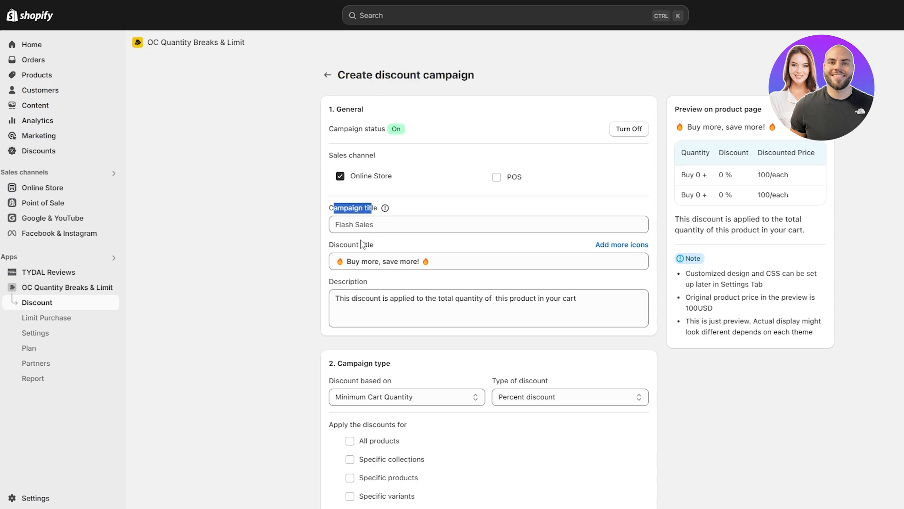
{"action": "left_click_drag", "start_coordinate": [336, 244], "coordinate": [370, 245]}
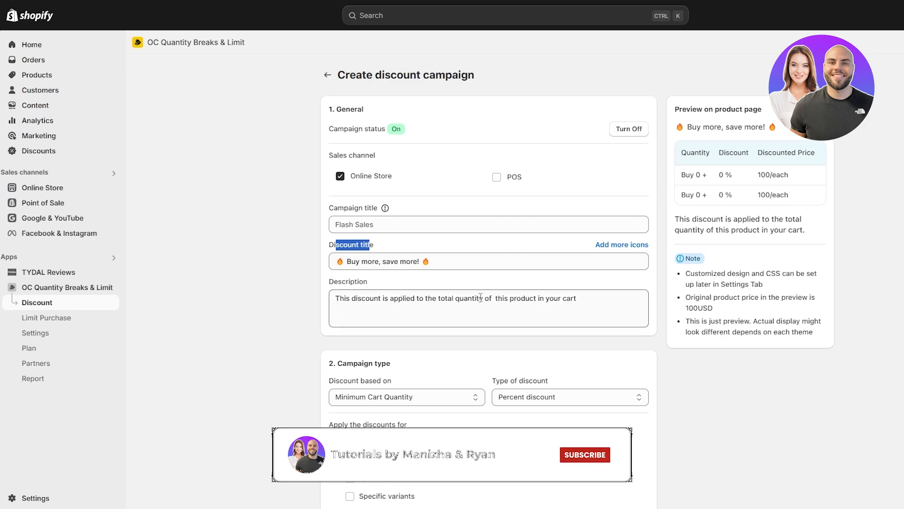
Review the form's campaign type, product scope and quantity rule settings, and leave without creating the campaign.
{"action": "scroll", "coordinate": [523, 301], "scroll_direction": "down", "scroll_amount": 3}
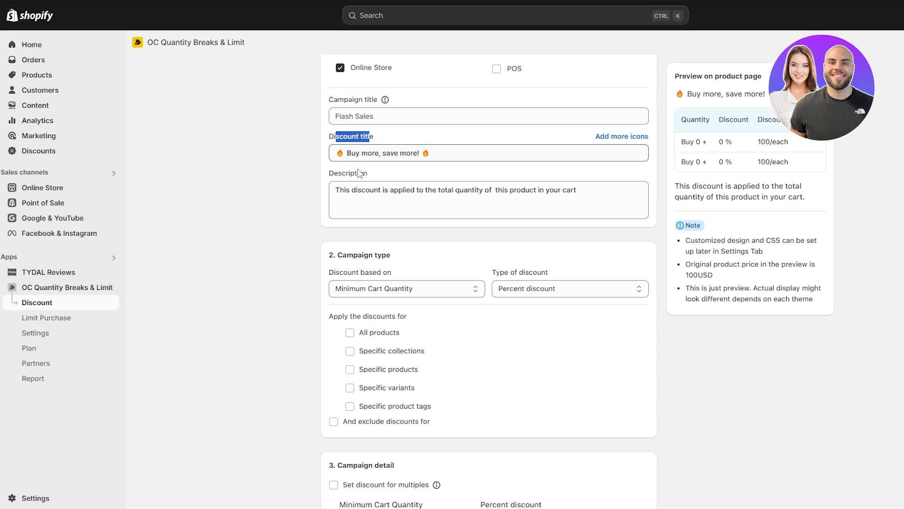
{"action": "scroll", "coordinate": [373, 259], "scroll_direction": "down", "scroll_amount": 3}
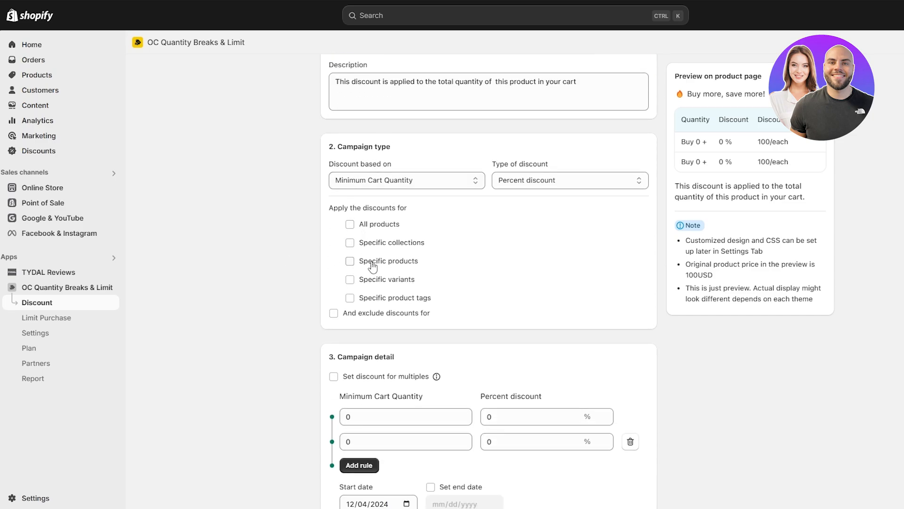
{"action": "scroll", "coordinate": [373, 265], "scroll_direction": "down", "scroll_amount": 7}
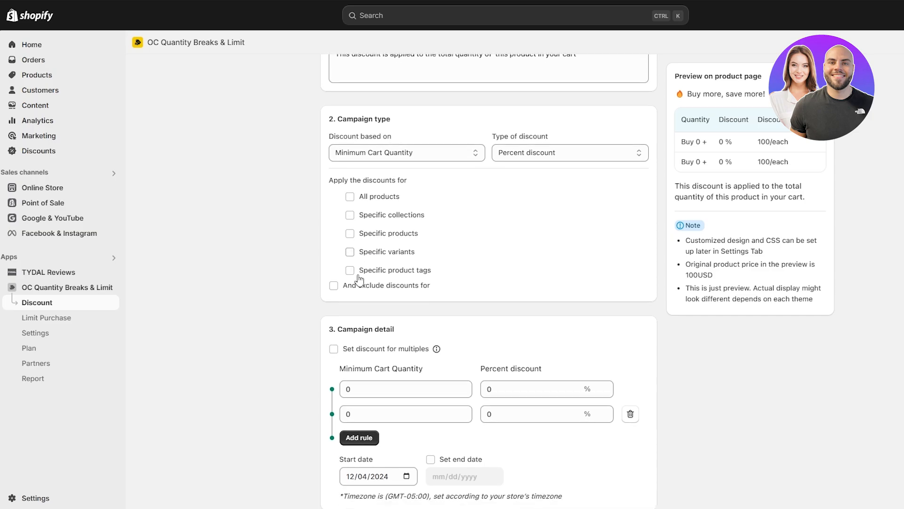
{"action": "scroll", "coordinate": [290, 304], "scroll_direction": "up", "scroll_amount": 7}
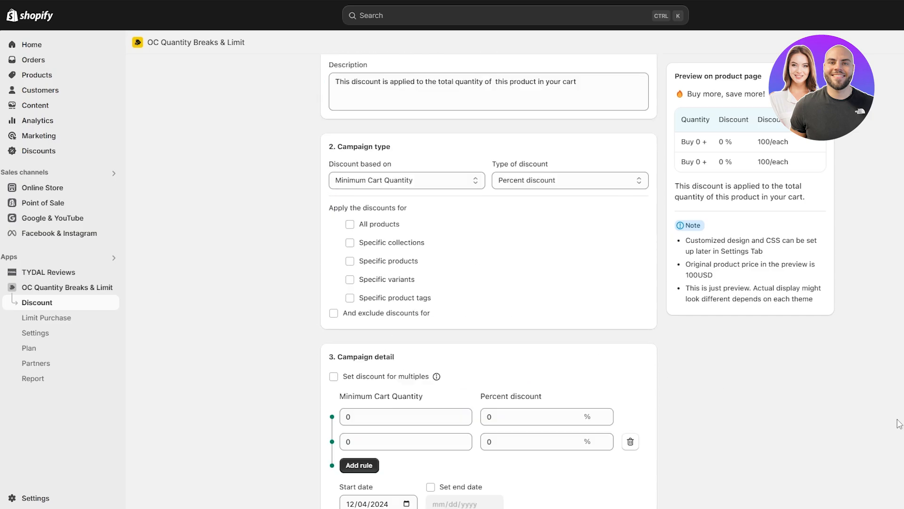
{"action": "scroll", "coordinate": [654, 306], "scroll_direction": "up", "scroll_amount": 3}
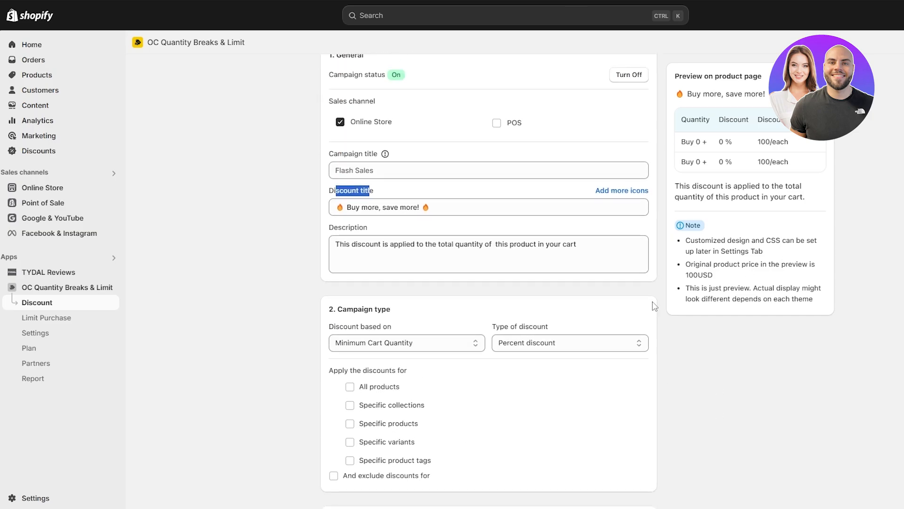
{"action": "scroll", "coordinate": [475, 141], "scroll_direction": "up", "scroll_amount": 1}
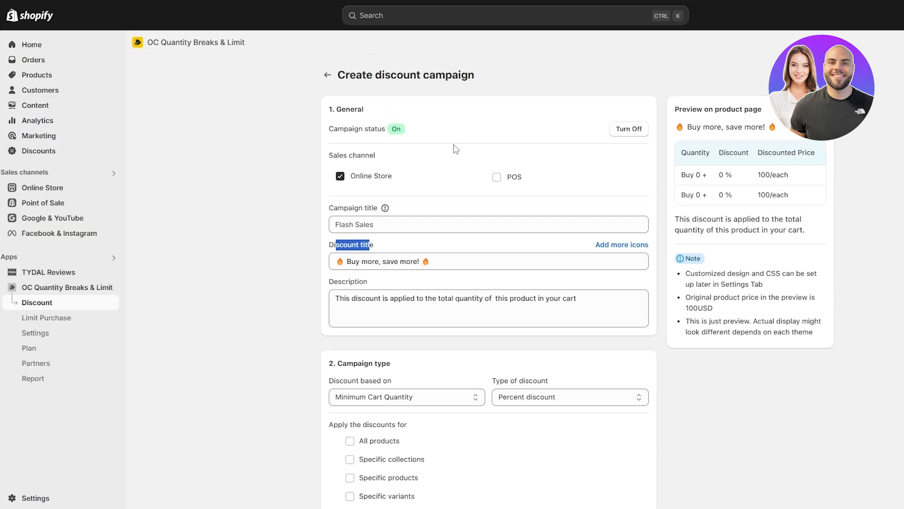
{"action": "left_click", "coordinate": [324, 75]}
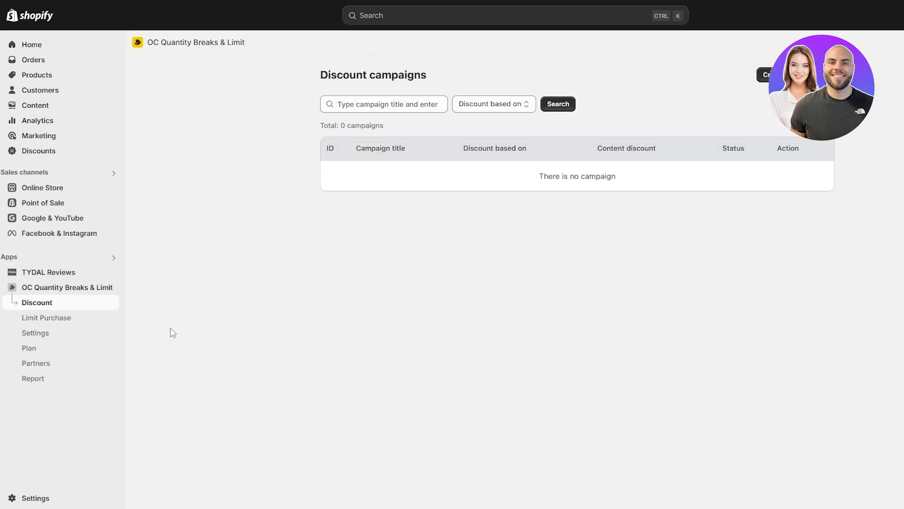
Start a new product purchase limit and review its product scope and available limit types, keeping Limit by min max quantity.
{"action": "left_click", "coordinate": [85, 325]}
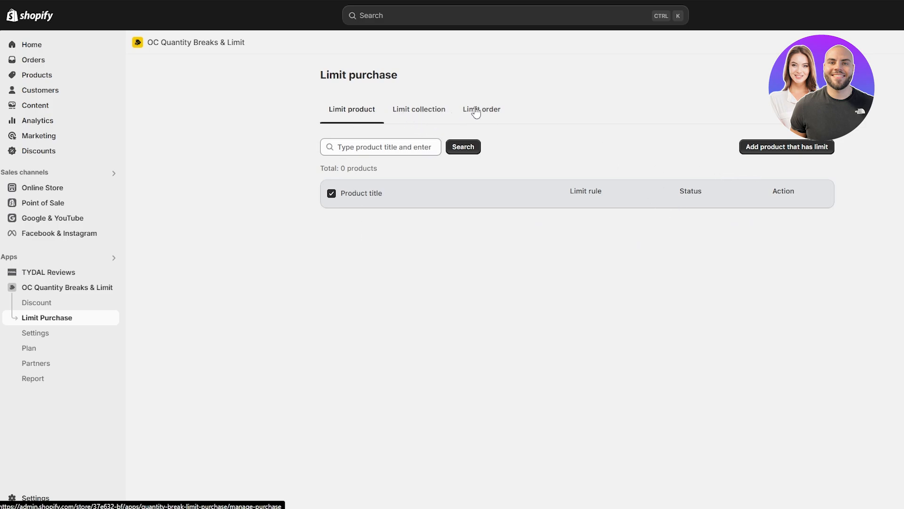
{"action": "left_click", "coordinate": [791, 147]}
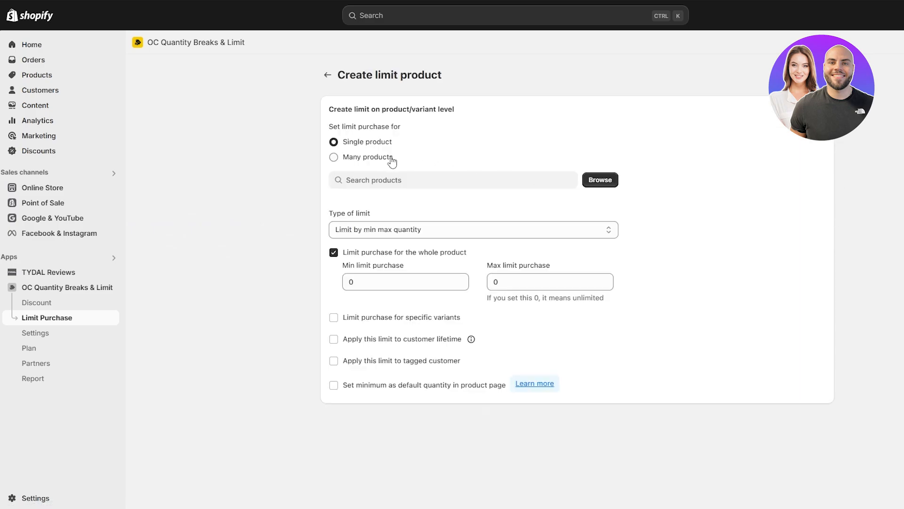
{"action": "left_click_drag", "start_coordinate": [343, 127], "coordinate": [408, 134]}
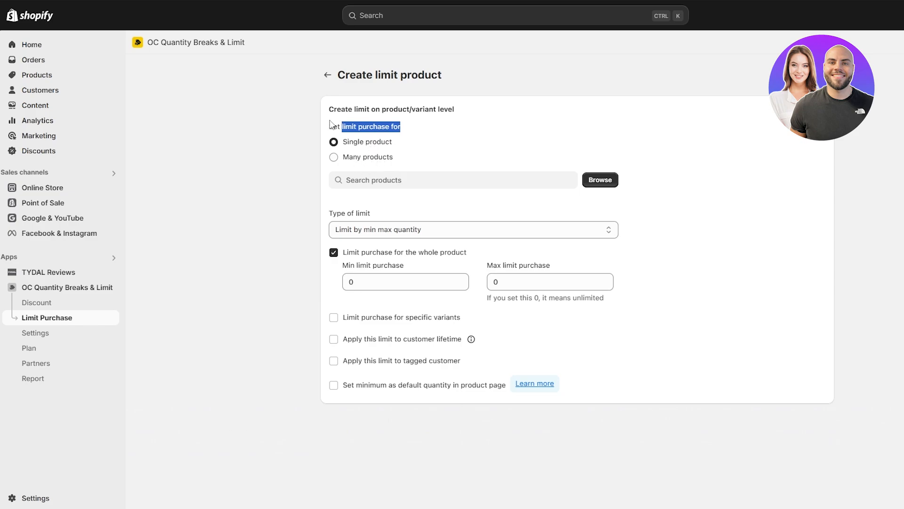
{"action": "left_click_drag", "start_coordinate": [331, 125], "coordinate": [406, 126]}
{"action": "left_click_drag", "start_coordinate": [329, 213], "coordinate": [373, 217]}
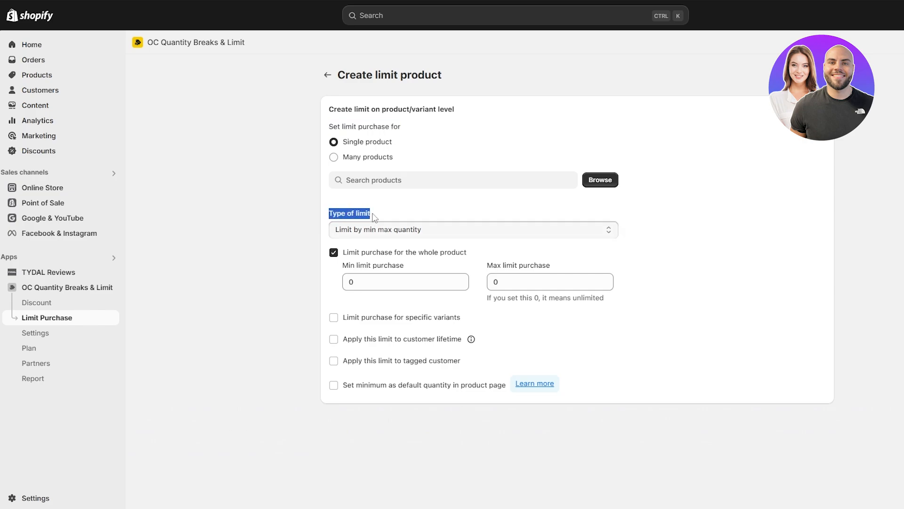
{"action": "left_click", "coordinate": [378, 231]}
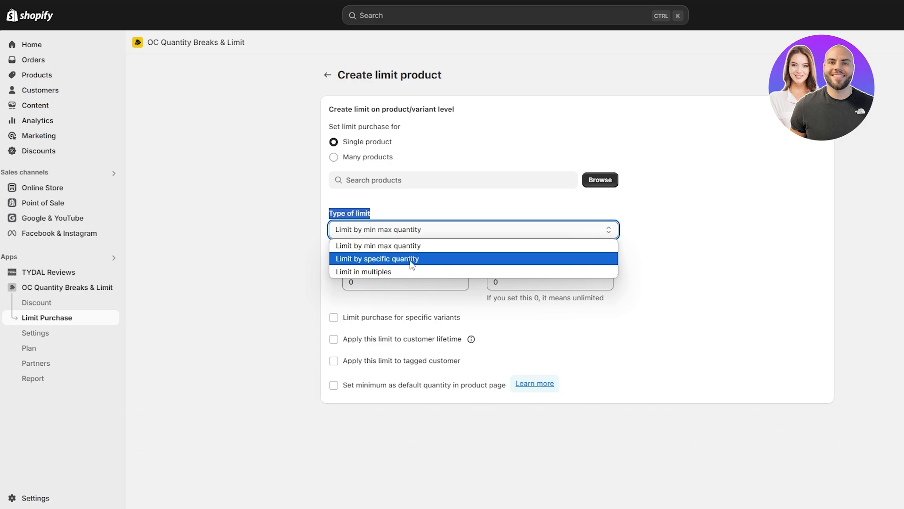
{"action": "left_click", "coordinate": [747, 228]}
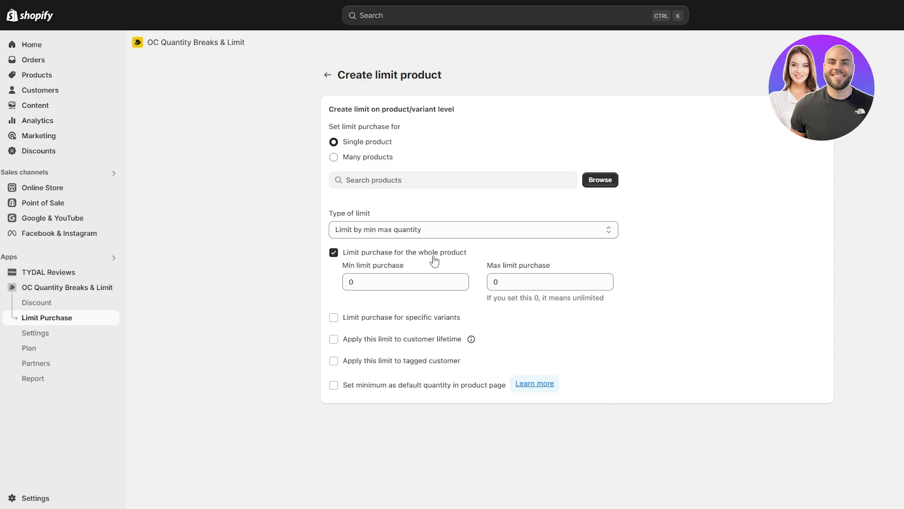
Set the whole-product purchase limit to a minimum of 1 and a maximum of 5.
{"action": "left_click", "coordinate": [362, 280]}
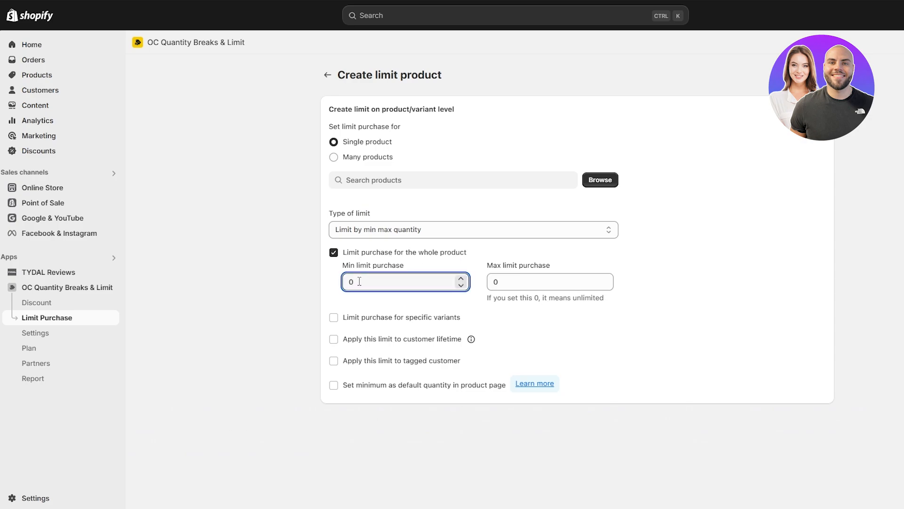
{"action": "left_click", "coordinate": [461, 281]}
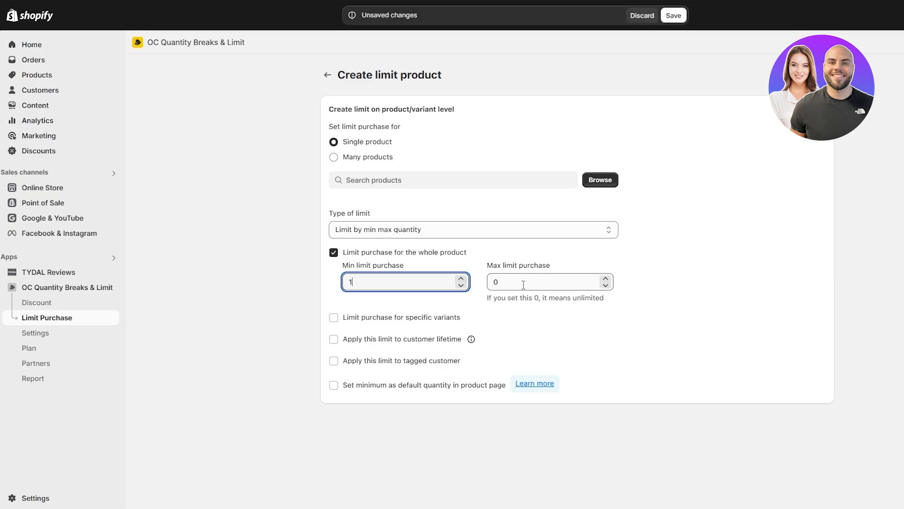
{"action": "left_click", "coordinate": [606, 282]}
{"action": "left_click", "coordinate": [607, 280]}
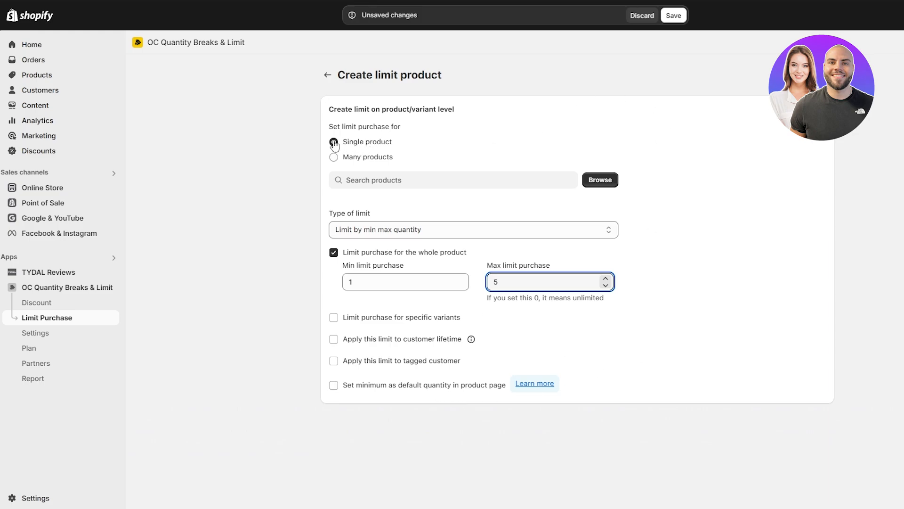
Assign the Hat product to the limit and save it.
{"action": "left_click", "coordinate": [591, 183]}
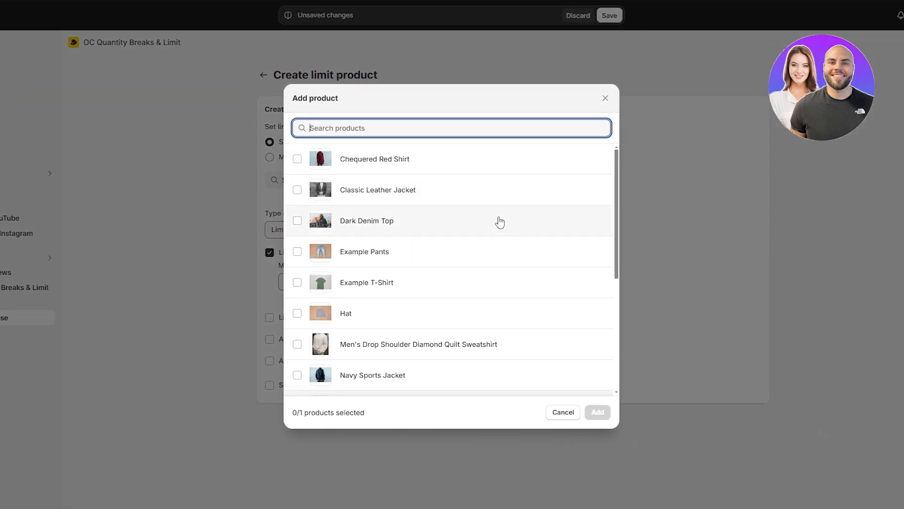
{"action": "left_click", "coordinate": [406, 320]}
{"action": "left_click", "coordinate": [597, 413]}
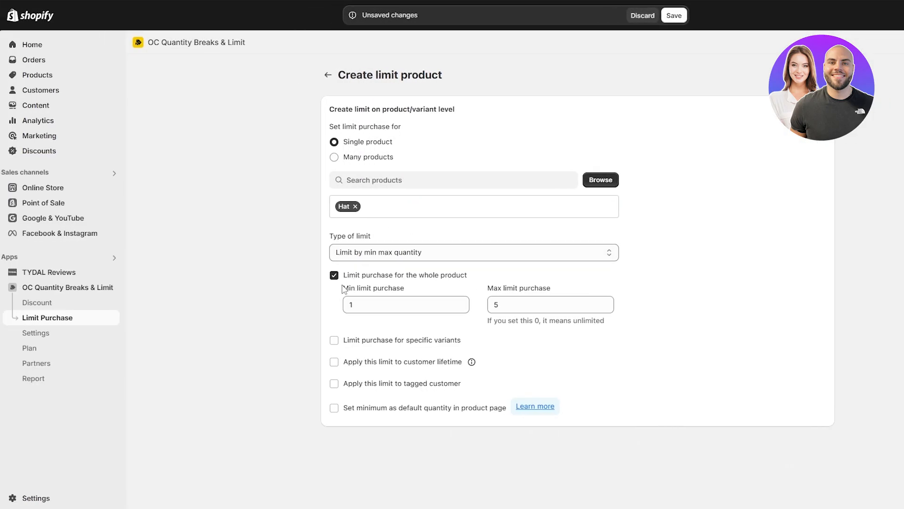
{"action": "left_click_drag", "start_coordinate": [346, 292], "coordinate": [403, 290]}
{"action": "left_click_drag", "start_coordinate": [498, 288], "coordinate": [535, 289]}
{"action": "left_click", "coordinate": [674, 15]}
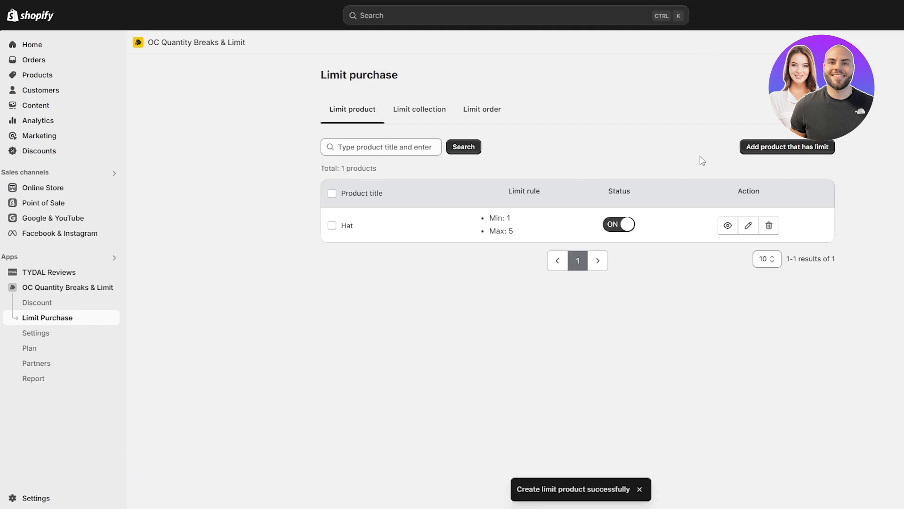
{"action": "left_click", "coordinate": [639, 489]}
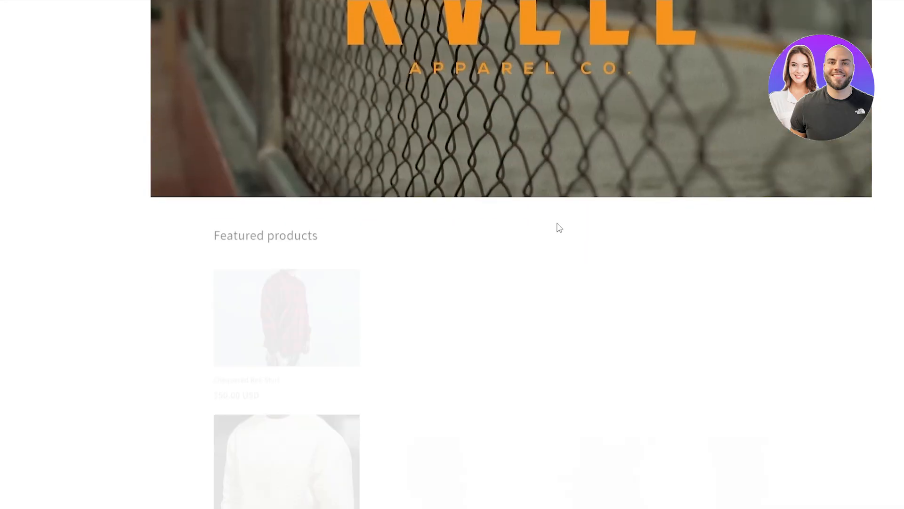
Browse the storefront's featured products and full catalog to look for the Hat.
{"action": "scroll", "coordinate": [558, 228], "scroll_direction": "down", "scroll_amount": 10}
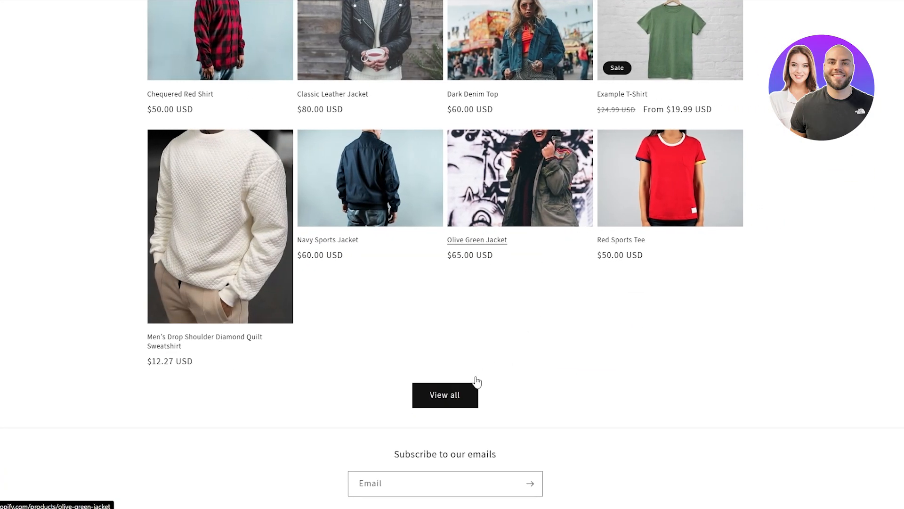
{"action": "left_click", "coordinate": [454, 396]}
{"action": "scroll", "coordinate": [431, 287], "scroll_direction": "down", "scroll_amount": 12}
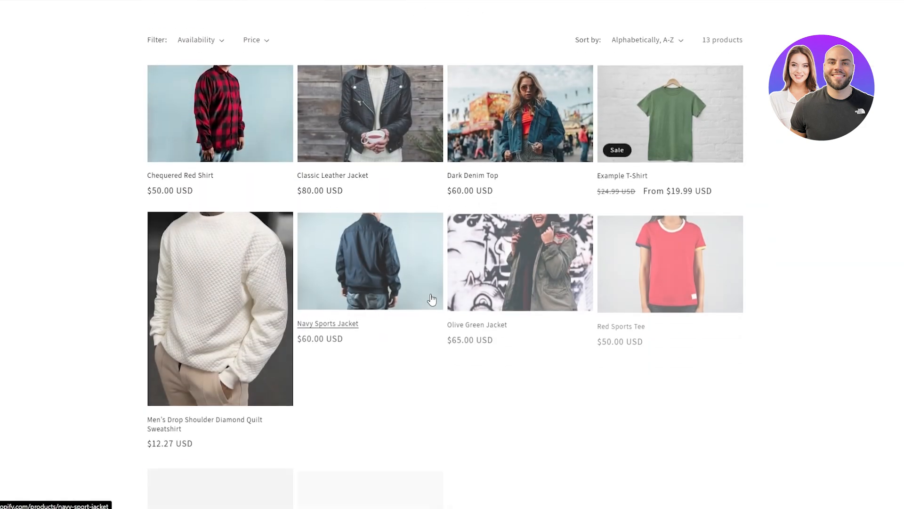
{"action": "scroll", "coordinate": [431, 344], "scroll_direction": "up", "scroll_amount": 12}
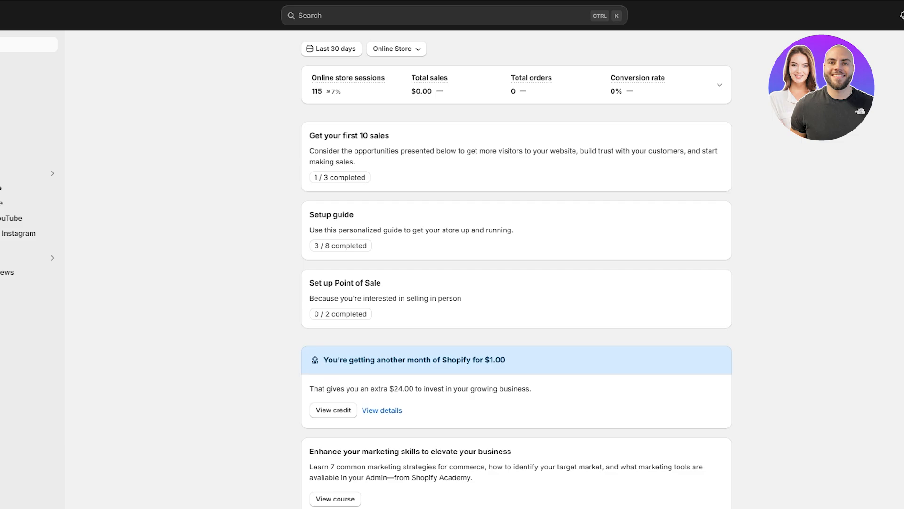
Open the Hat product from the admin product list and look through its details.
{"action": "left_click", "coordinate": [6, 83]}
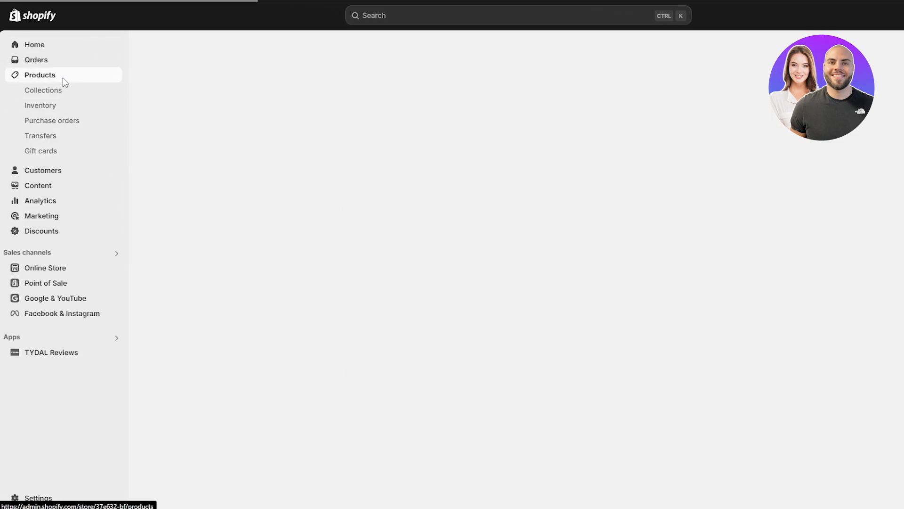
{"action": "scroll", "coordinate": [201, 178], "scroll_direction": "down", "scroll_amount": 1}
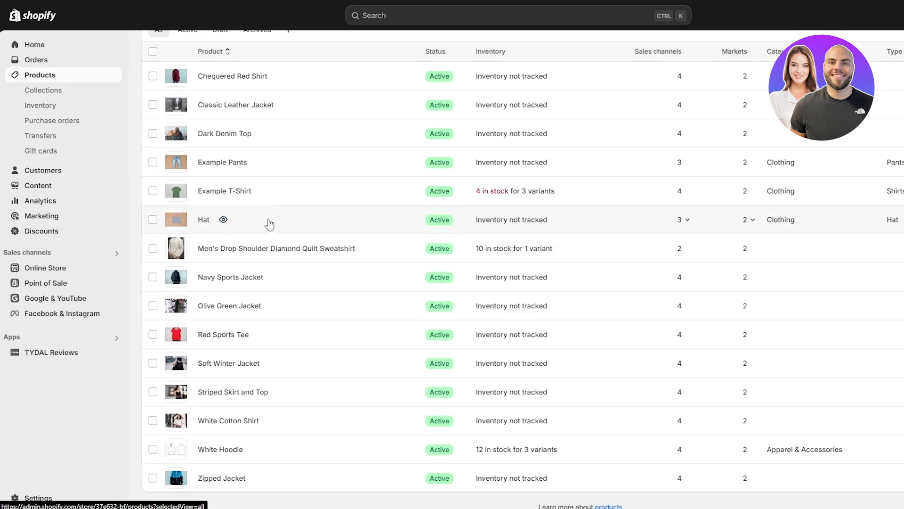
{"action": "left_click", "coordinate": [582, 219]}
{"action": "scroll", "coordinate": [594, 250], "scroll_direction": "down", "scroll_amount": 5}
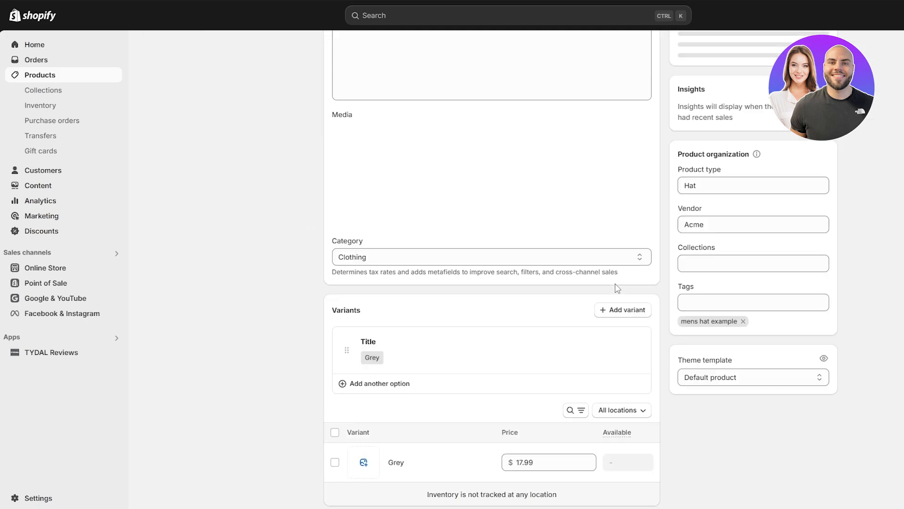
Turn on quantity tracking in the Hat's inventory settings.
{"action": "scroll", "coordinate": [841, 268], "scroll_direction": "up", "scroll_amount": 2}
{"action": "scroll", "coordinate": [870, 274], "scroll_direction": "up", "scroll_amount": 4}
{"action": "scroll", "coordinate": [730, 282], "scroll_direction": "down", "scroll_amount": 2}
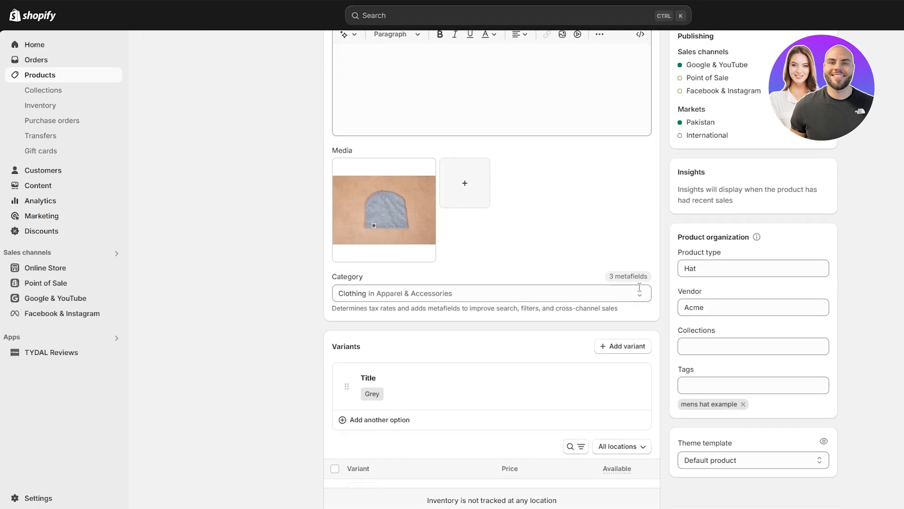
{"action": "scroll", "coordinate": [616, 297], "scroll_direction": "up", "scroll_amount": 1}
{"action": "scroll", "coordinate": [610, 306], "scroll_direction": "down", "scroll_amount": 4}
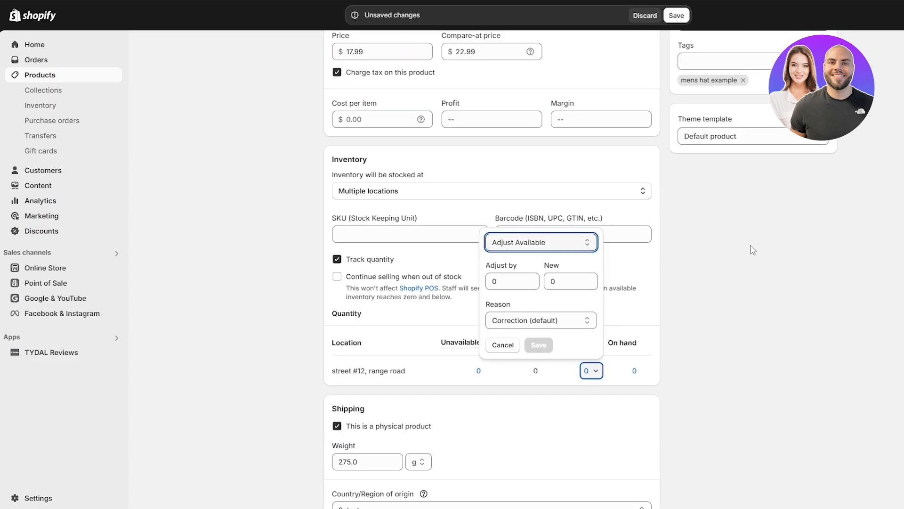
Adjust the Hat's on-hand stock by 20 with the default correction reason and save the product.
{"action": "left_click", "coordinate": [751, 248]}
{"action": "left_click", "coordinate": [592, 371]}
{"action": "left_click", "coordinate": [524, 282]}
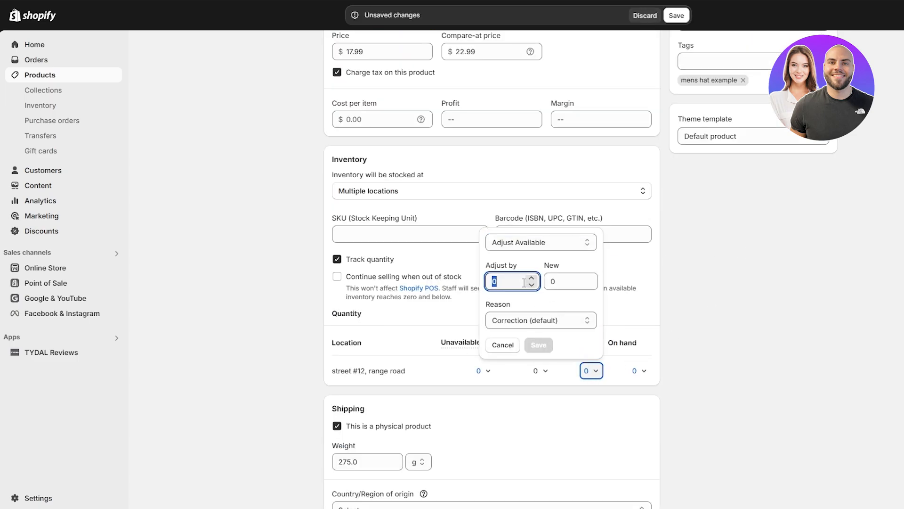
{"action": "left_click", "coordinate": [639, 370]}
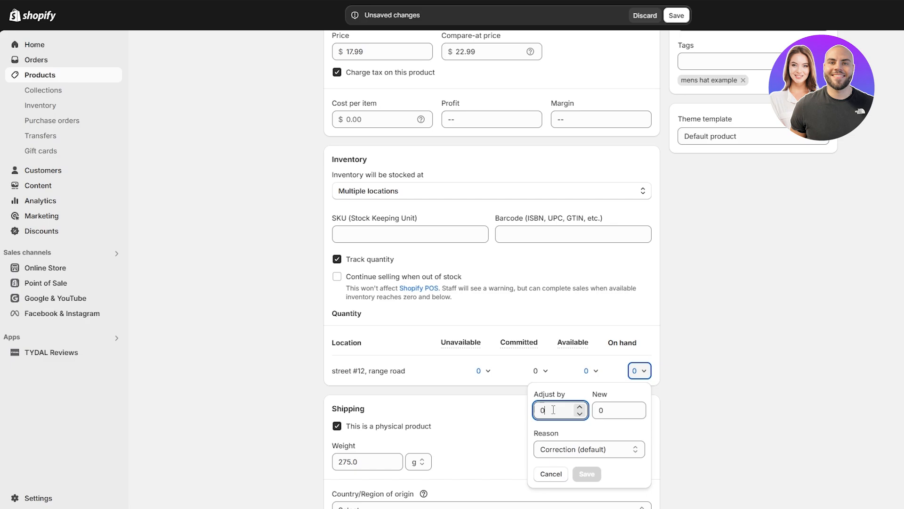
{"action": "type", "text": "2"}
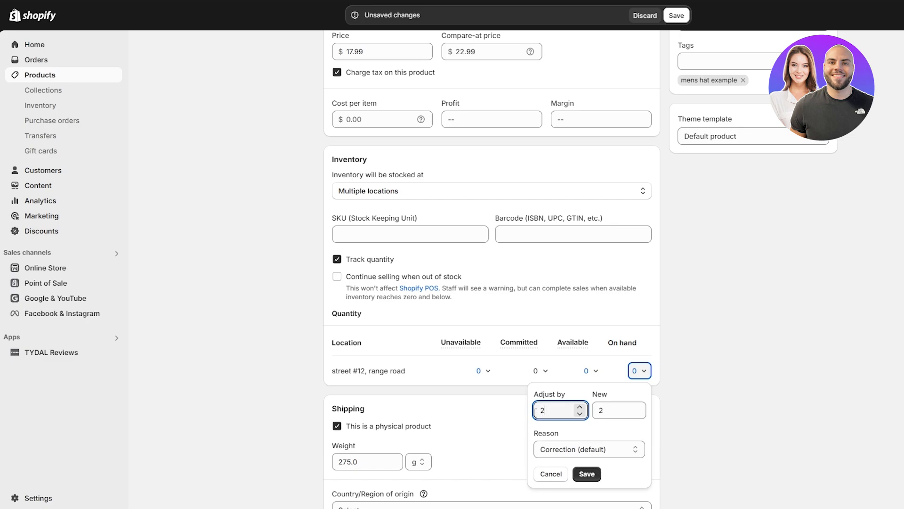
{"action": "type", "text": "0"}
{"action": "left_click", "coordinate": [578, 475]}
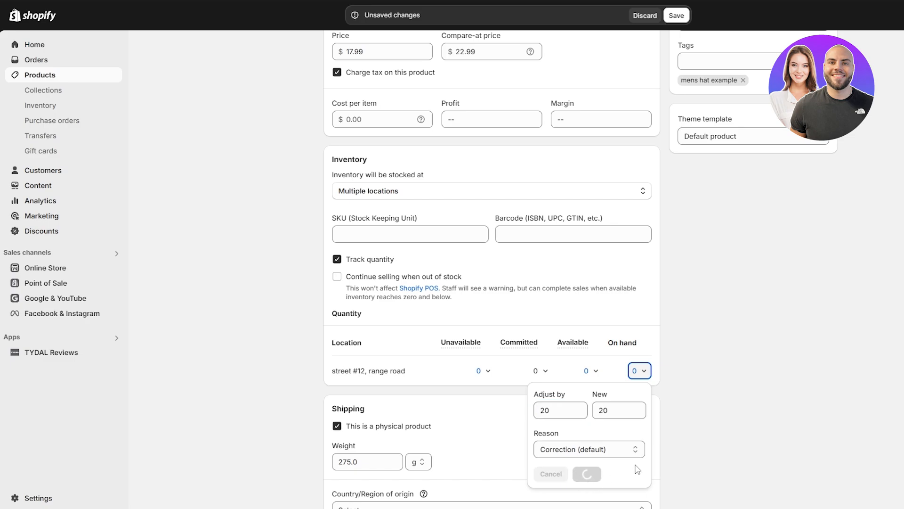
{"action": "left_click", "coordinate": [676, 15]}
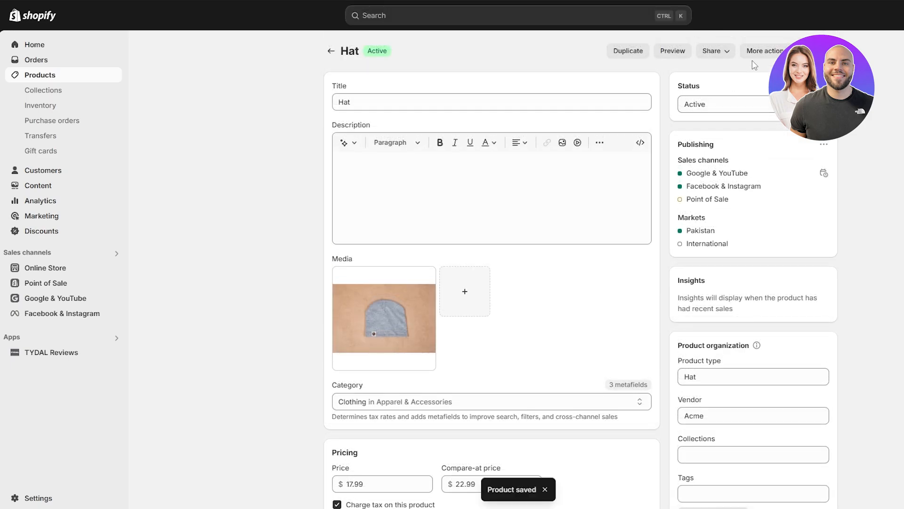
Publish the Hat to the Online Store channel only, removing Point of Sale, Google & YouTube, and Facebook & Instagram, and save the product.
{"action": "left_click", "coordinate": [331, 51]}
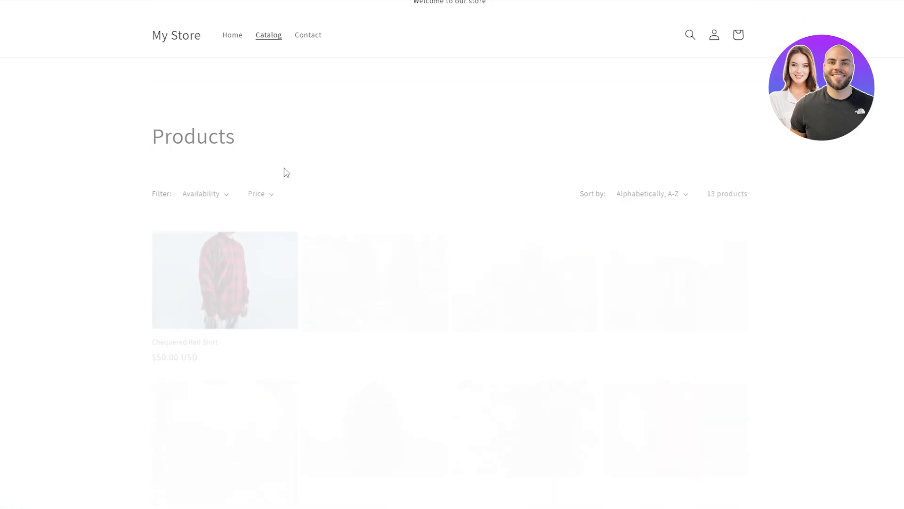
{"action": "scroll", "coordinate": [284, 171], "scroll_direction": "down", "scroll_amount": 8}
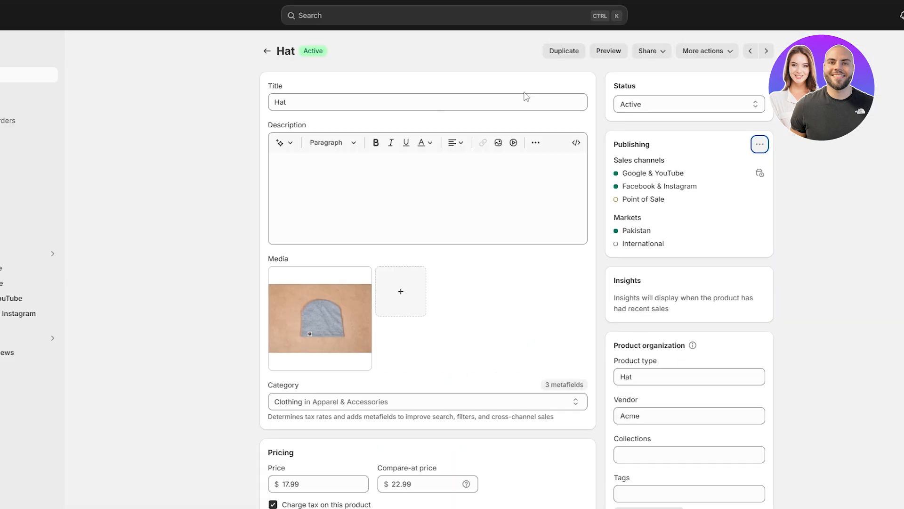
{"action": "left_click", "coordinate": [760, 144]}
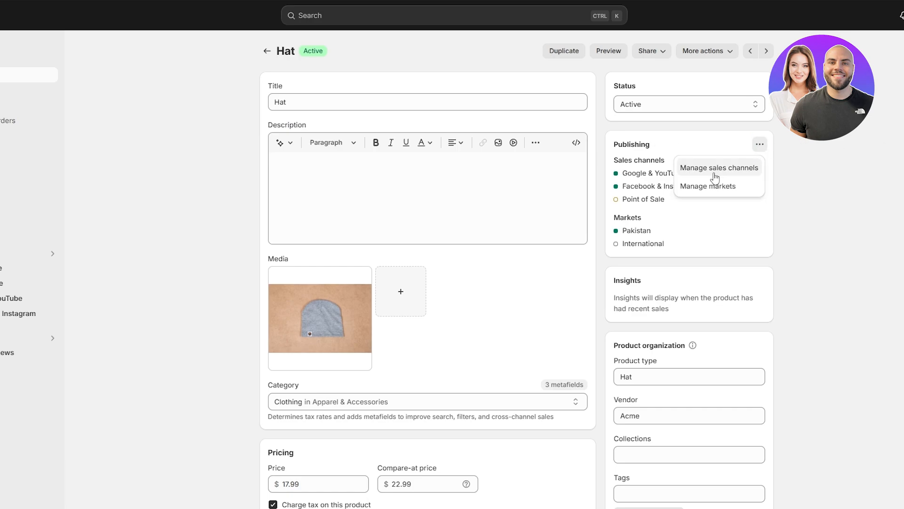
{"action": "left_click", "coordinate": [719, 168]}
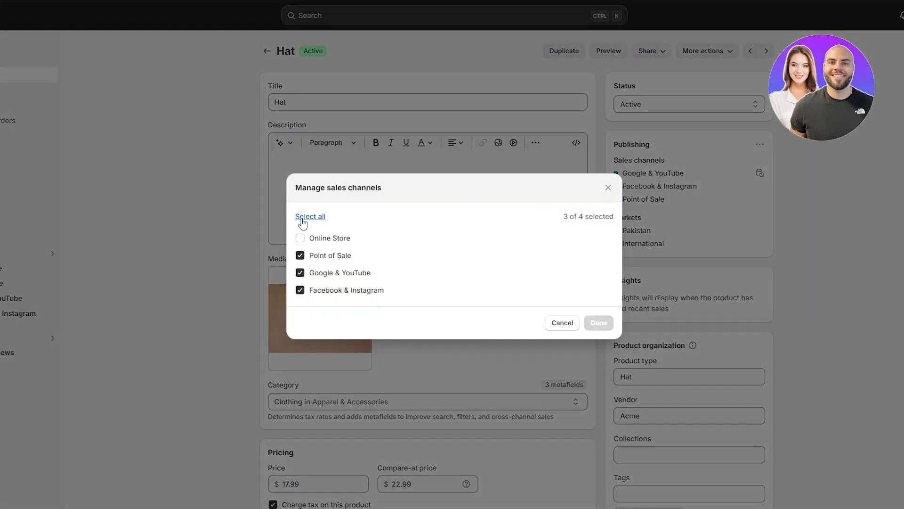
{"action": "left_click", "coordinate": [303, 218]}
{"action": "left_click", "coordinate": [336, 258]}
{"action": "left_click", "coordinate": [336, 273]}
{"action": "left_click", "coordinate": [335, 289]}
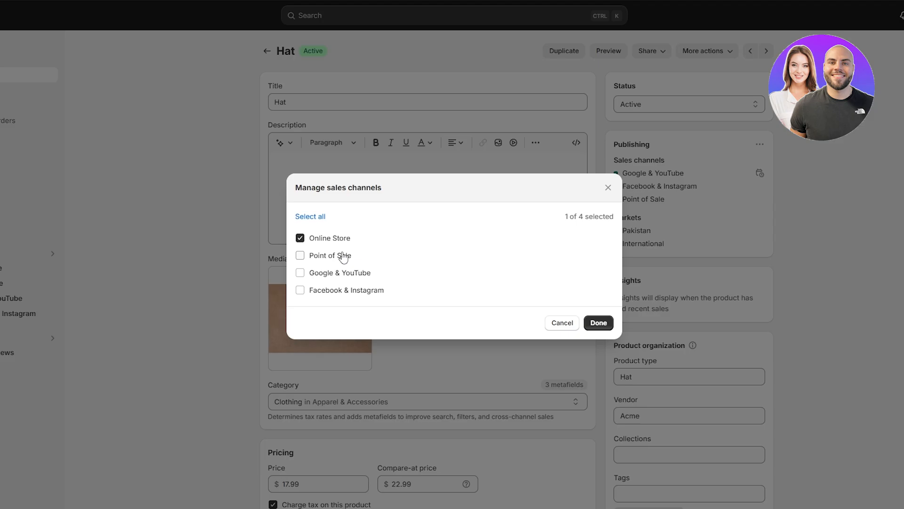
{"action": "left_click", "coordinate": [605, 327]}
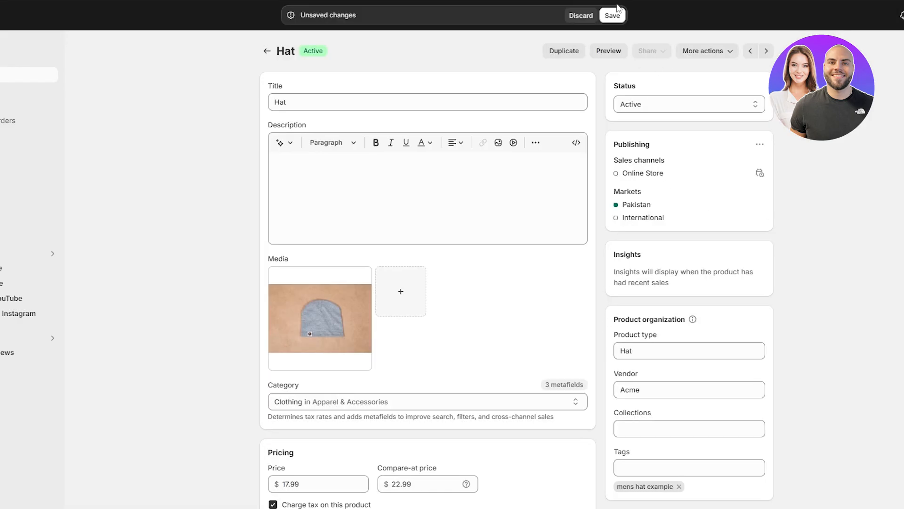
{"action": "left_click", "coordinate": [615, 14]}
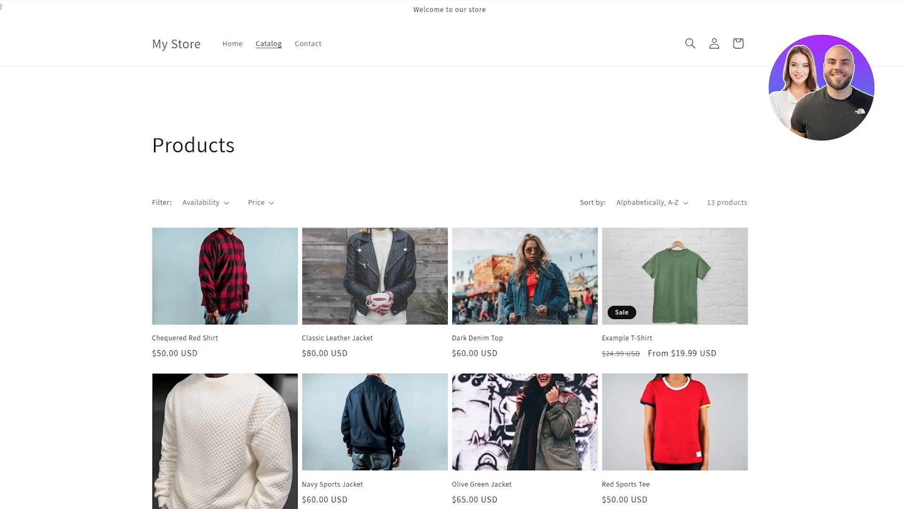
Find the Hat in the storefront's refreshed product catalog and open its product page.
{"action": "scroll", "coordinate": [134, 218], "scroll_direction": "down", "scroll_amount": 6}
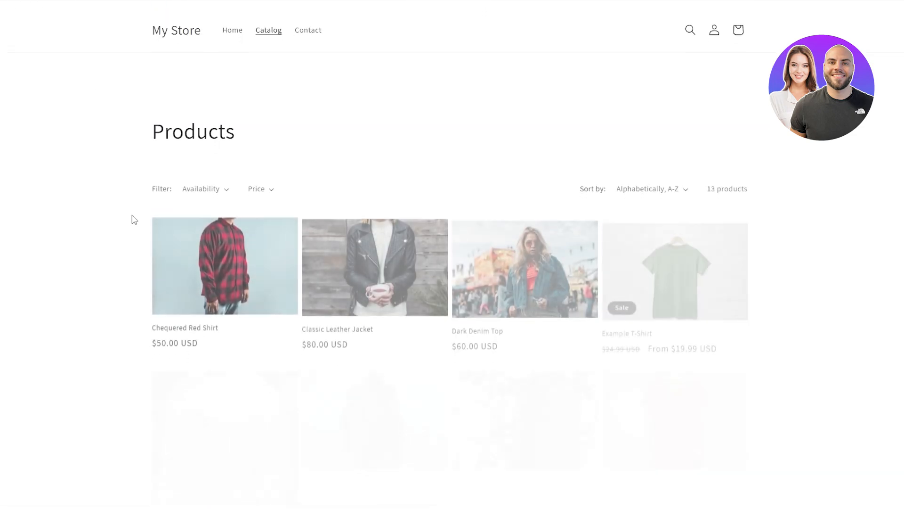
{"action": "scroll", "coordinate": [134, 218], "scroll_direction": "down", "scroll_amount": 7}
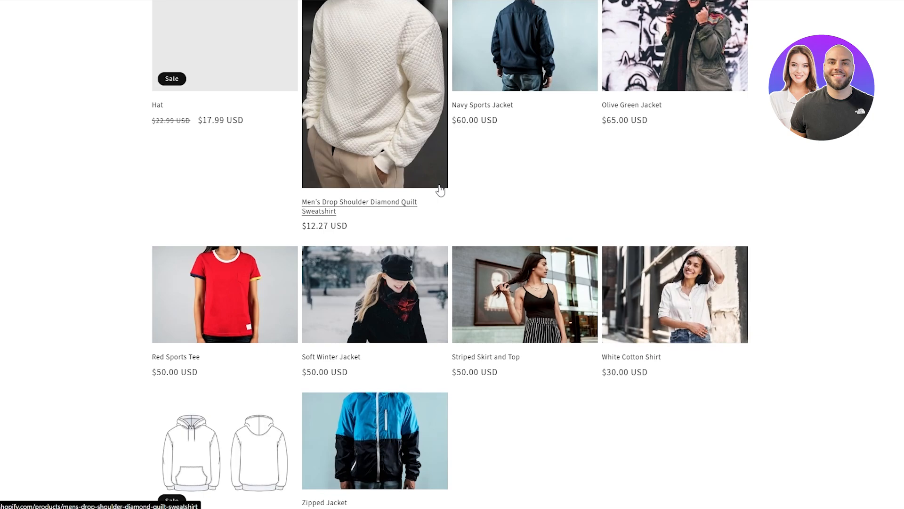
{"action": "scroll", "coordinate": [260, 229], "scroll_direction": "up", "scroll_amount": 3}
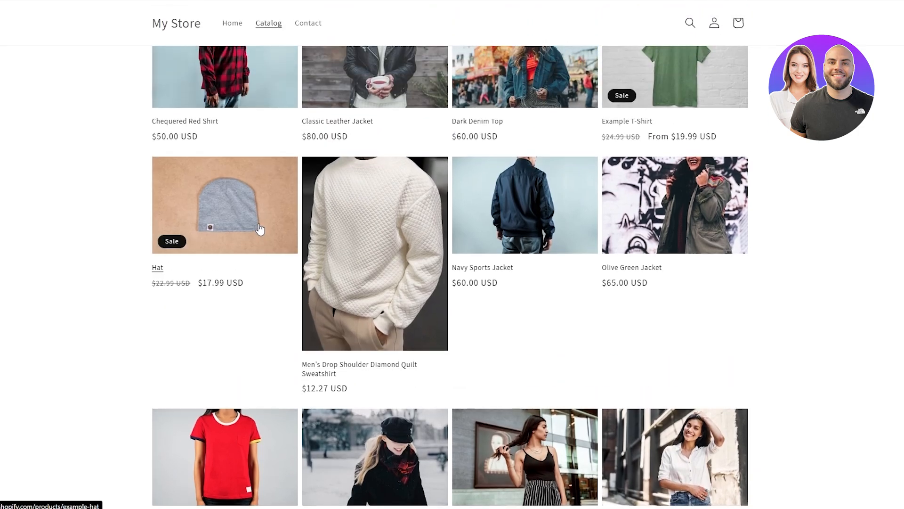
{"action": "left_click", "coordinate": [188, 237]}
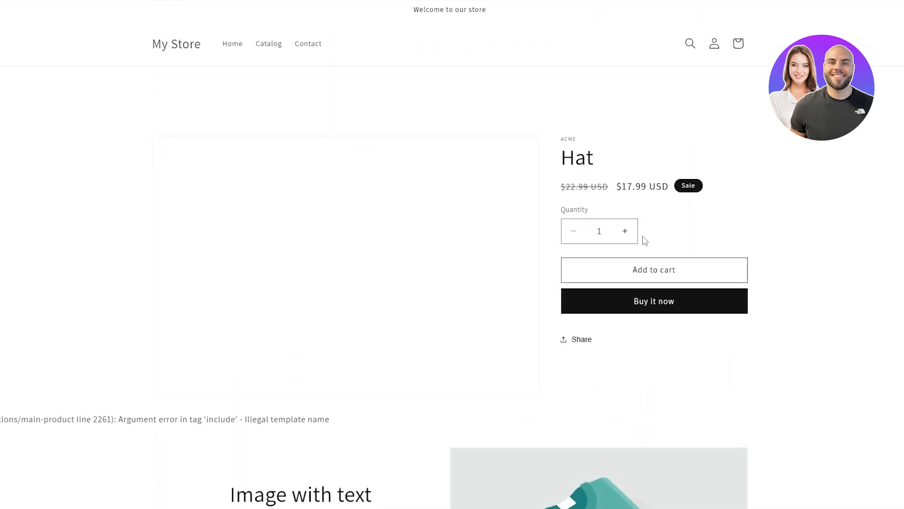
Test the purchase limit by setting the Hat's quantity to 7 and proceeding straight to checkout.
{"action": "left_click", "coordinate": [632, 262]}
{"action": "left_click", "coordinate": [631, 262]}
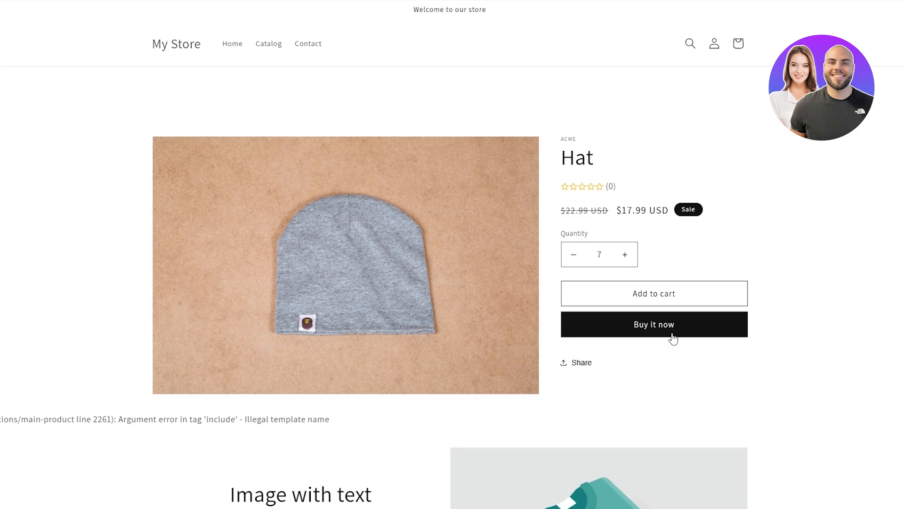
{"action": "left_click", "coordinate": [662, 324]}
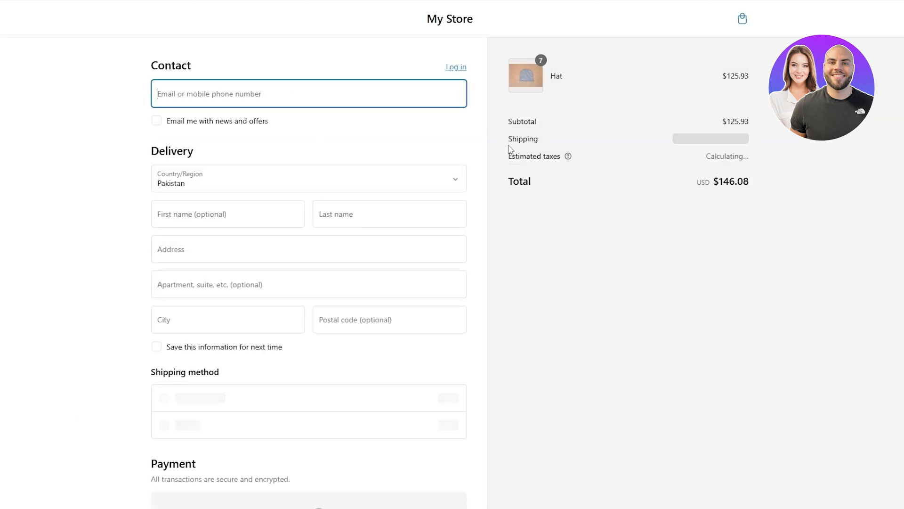
{"action": "scroll", "coordinate": [500, 310], "scroll_direction": "down", "scroll_amount": 3}
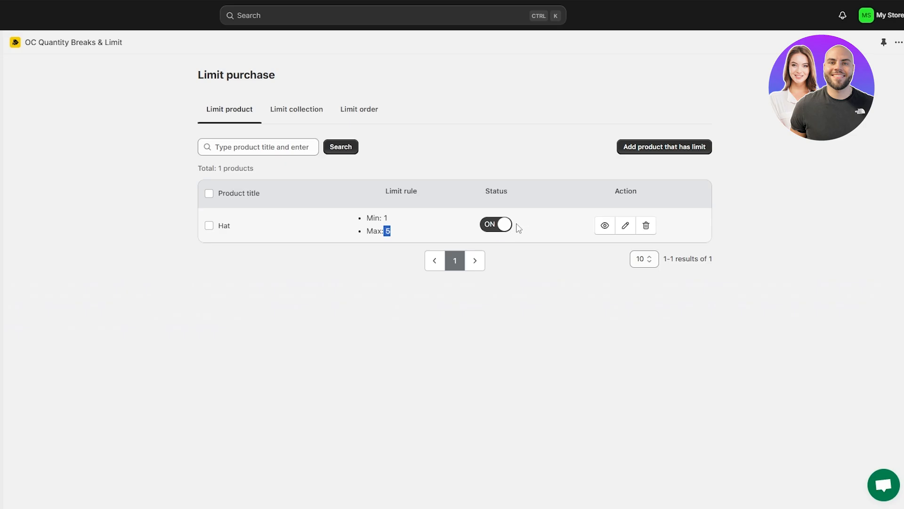
Select the Hat in the app's product limit list and open its limit for editing.
{"action": "left_click", "coordinate": [208, 225]}
{"action": "left_click", "coordinate": [626, 225]}
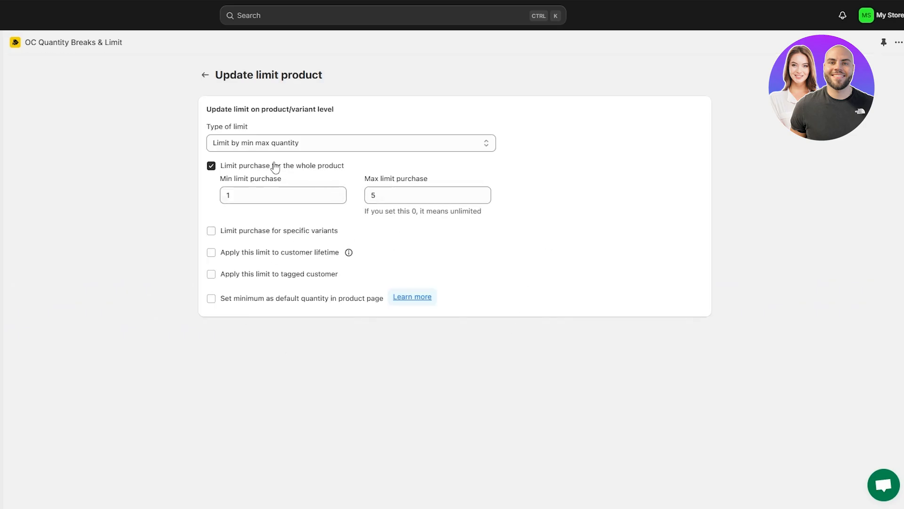
{"action": "left_click", "coordinate": [269, 145]}
{"action": "left_click", "coordinate": [258, 184]}
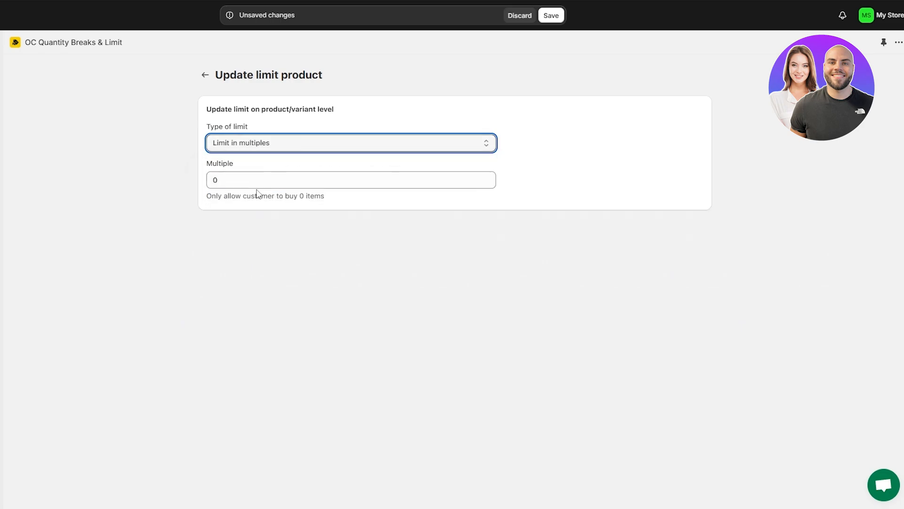
{"action": "left_click", "coordinate": [252, 181]}
{"action": "left_click", "coordinate": [227, 141]}
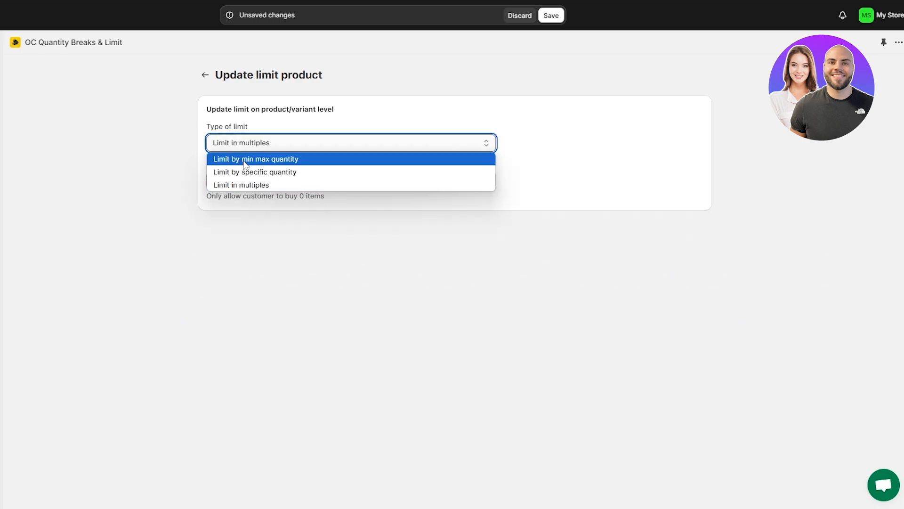
{"action": "left_click", "coordinate": [244, 159]}
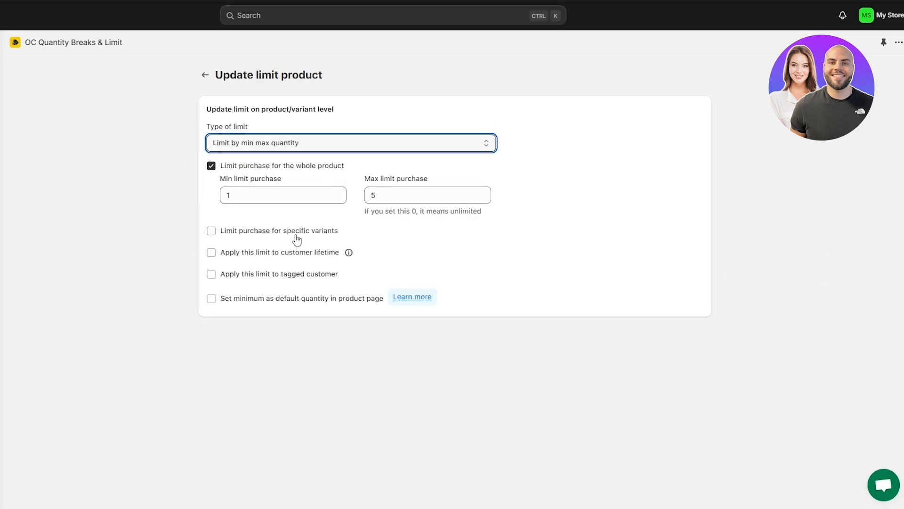
Apply the Hat's limit to customer lifetime, set the minimum as the product page's default quantity, and save.
{"action": "left_click", "coordinate": [274, 252]}
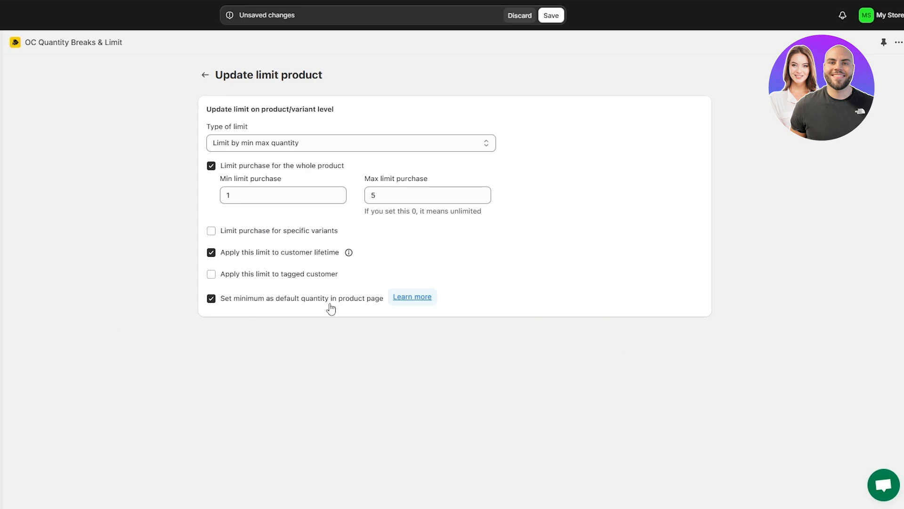
{"action": "left_click", "coordinate": [551, 15]}
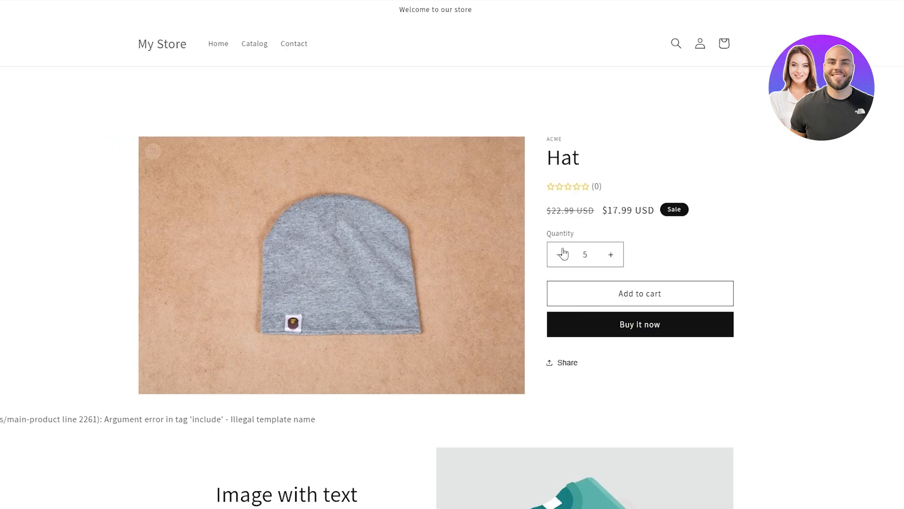
Test the updated limit by setting the Hat's storefront quantity to 6 and reviewing its direct checkout.
{"action": "left_click", "coordinate": [565, 255]}
{"action": "left_click", "coordinate": [565, 254]}
{"action": "left_click", "coordinate": [565, 255]}
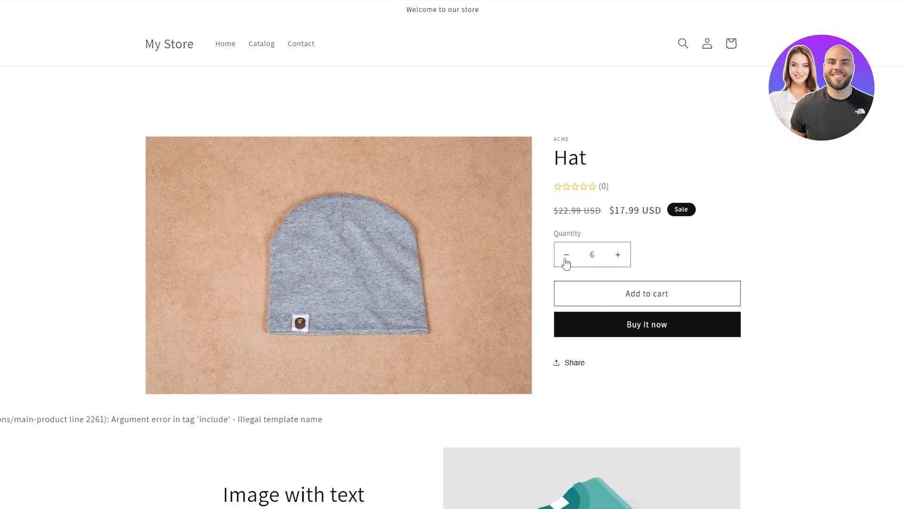
{"action": "left_click", "coordinate": [613, 325]}
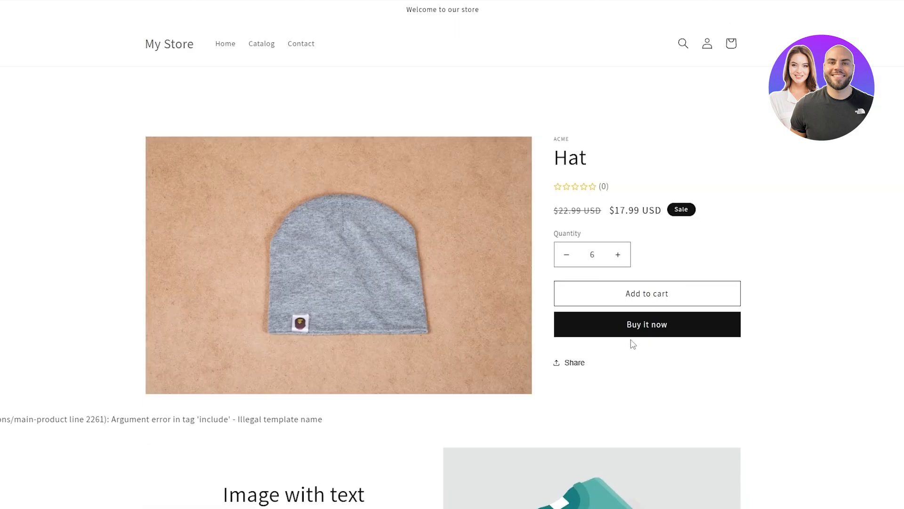
{"action": "left_click", "coordinate": [631, 329]}
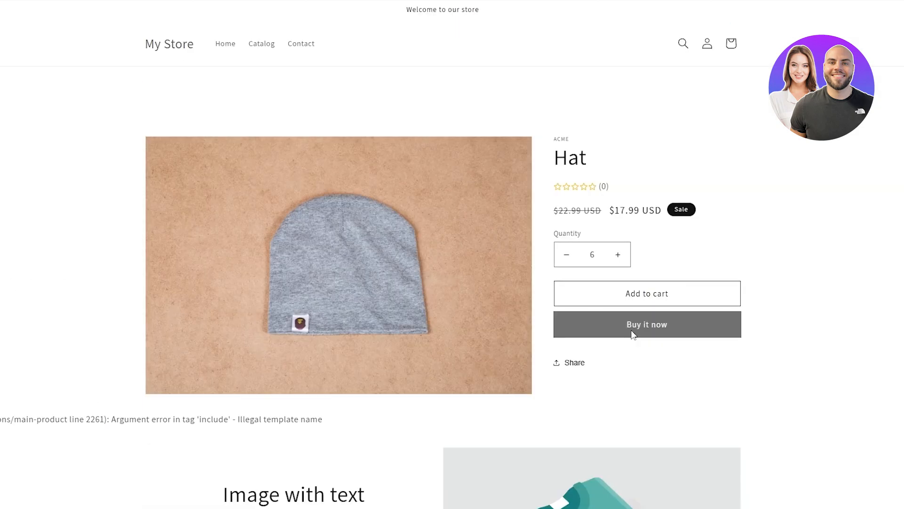
{"action": "scroll", "coordinate": [649, 234], "scroll_direction": "down", "scroll_amount": 3}
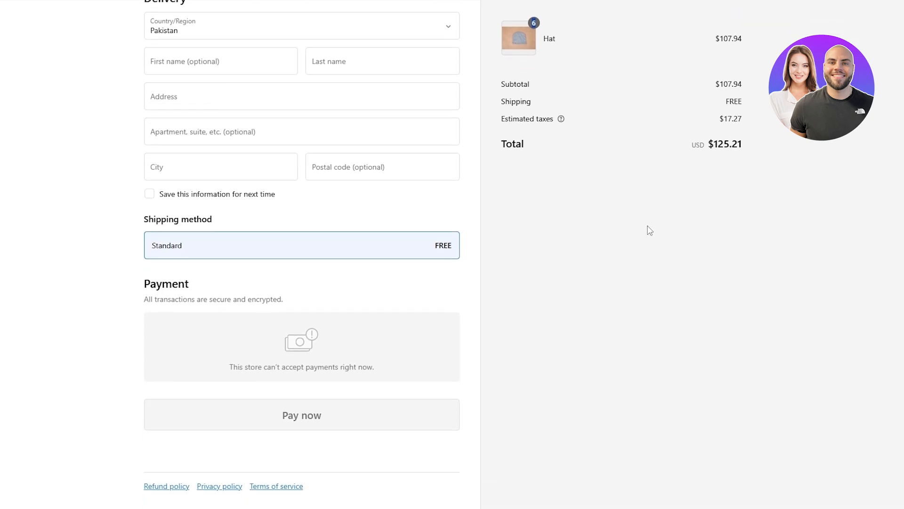
{"action": "scroll", "coordinate": [400, 350], "scroll_direction": "up", "scroll_amount": 3}
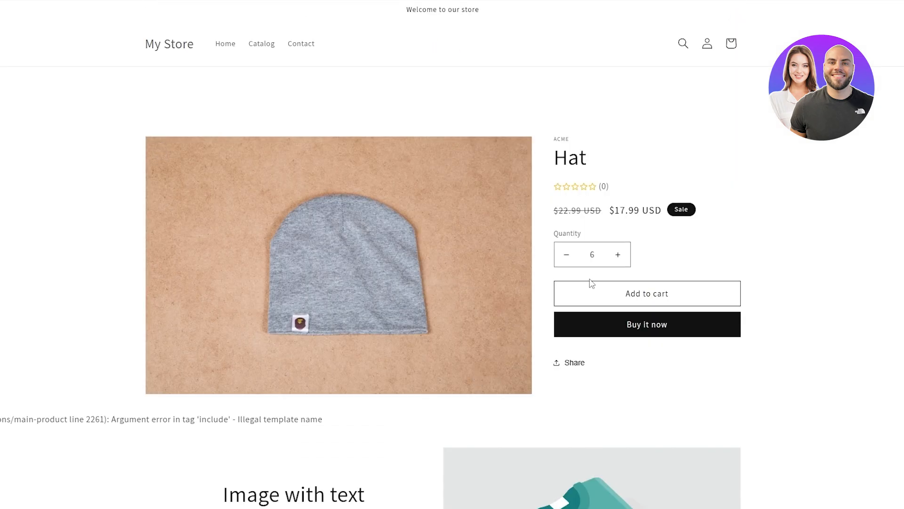
Repeat the direct checkout from the Hat's product page, and raise the quantity by one back on that page.
{"action": "left_click", "coordinate": [648, 330]}
{"action": "scroll", "coordinate": [480, 344], "scroll_direction": "down", "scroll_amount": 8}
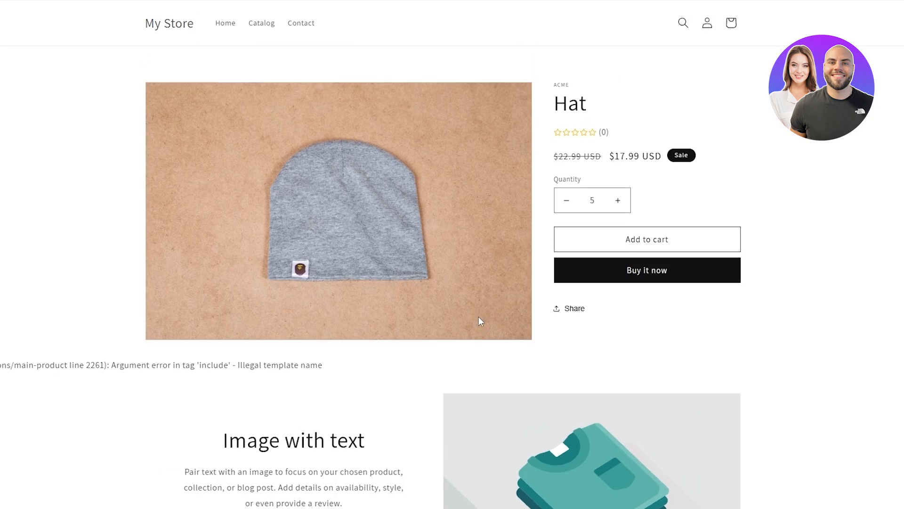
{"action": "left_click", "coordinate": [616, 205]}
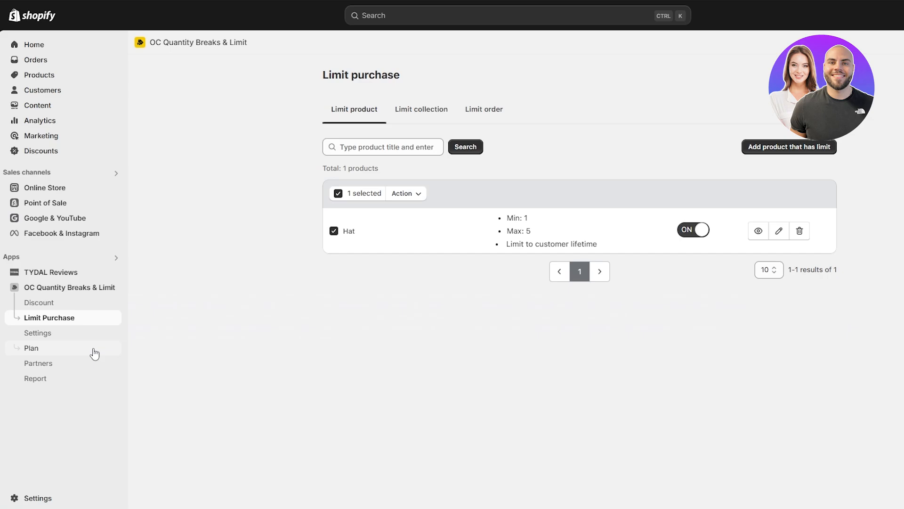
Open the settings of the OC Quantity Breaks & Limit app in the store admin.
{"action": "left_click", "coordinate": [64, 332]}
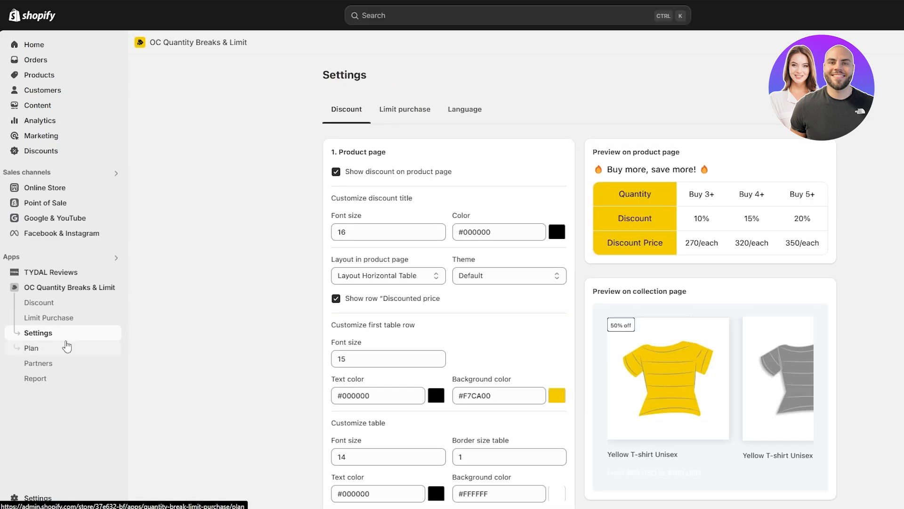
Review the app's discount settings and the features included in its Free plan.
{"action": "scroll", "coordinate": [614, 305], "scroll_direction": "down", "scroll_amount": 5}
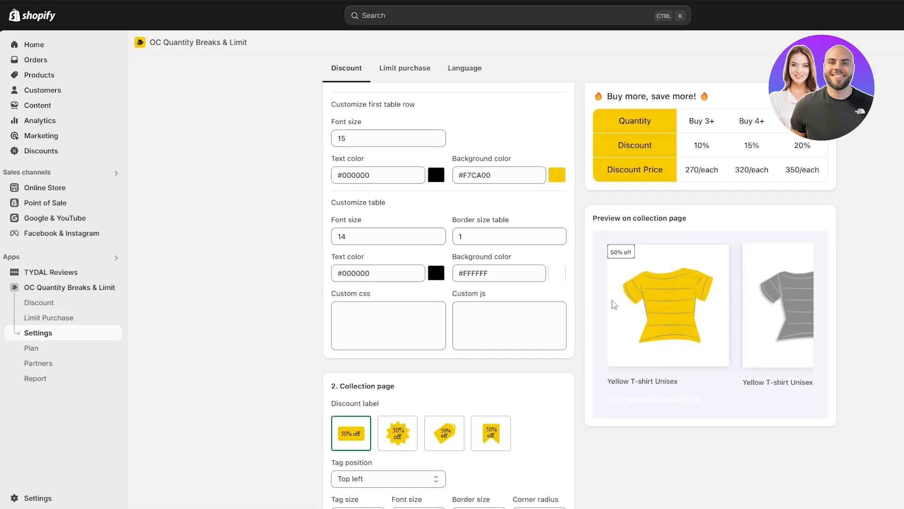
{"action": "left_click", "coordinate": [56, 363]}
{"action": "left_click", "coordinate": [52, 351]}
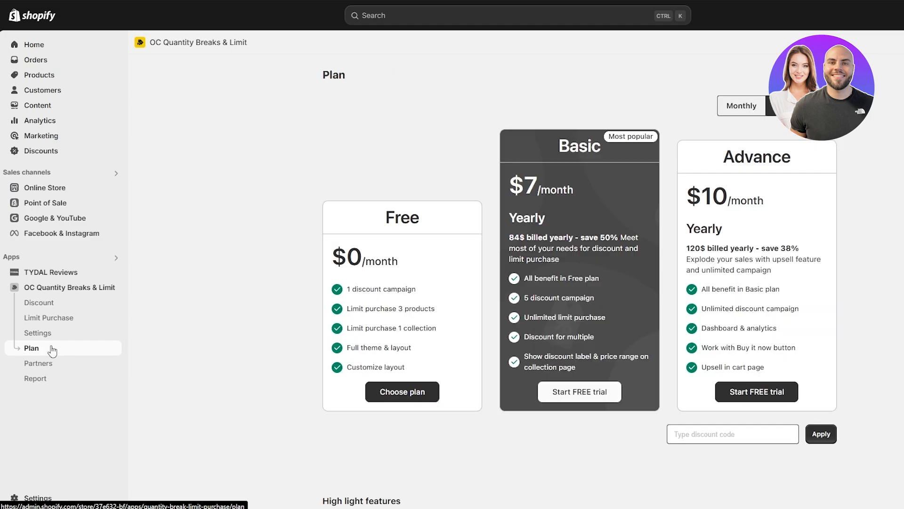
{"action": "left_click_drag", "start_coordinate": [349, 292], "coordinate": [422, 291]}
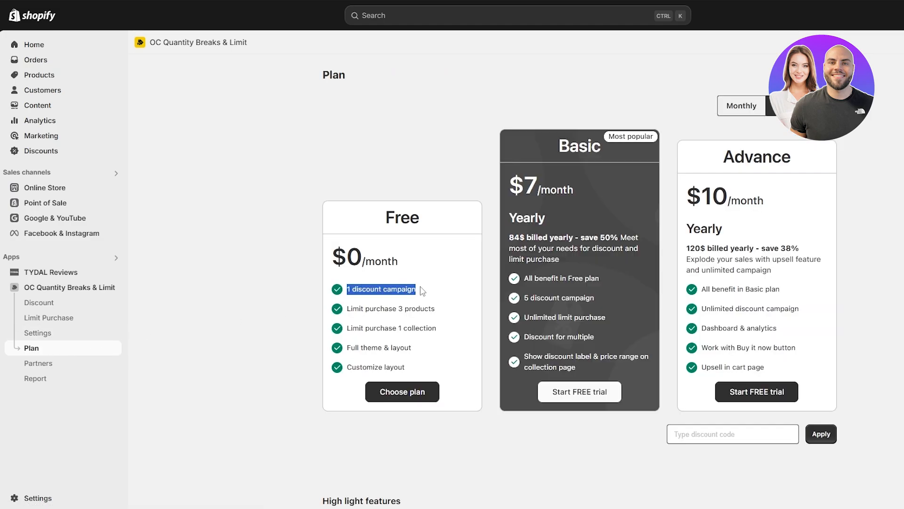
{"action": "left_click_drag", "start_coordinate": [350, 311], "coordinate": [461, 317]}
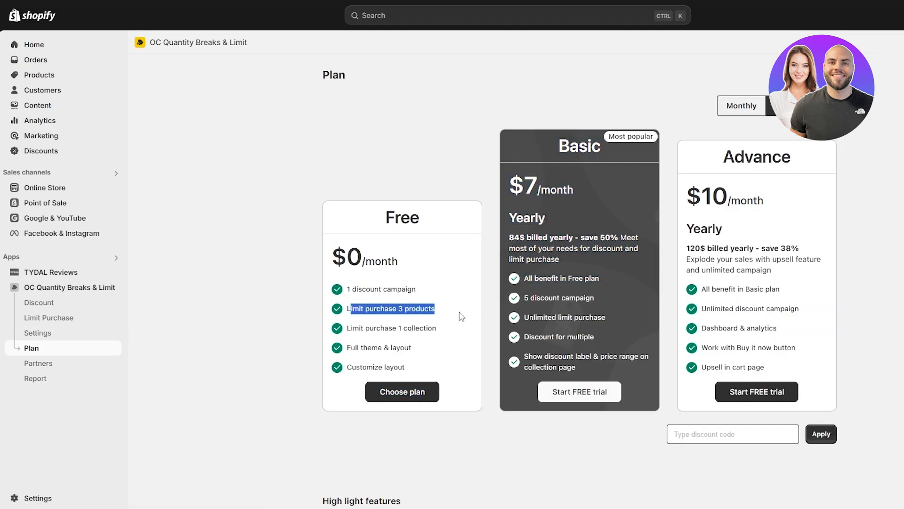
{"action": "left_click_drag", "start_coordinate": [347, 328], "coordinate": [421, 326]}
{"action": "left_click_drag", "start_coordinate": [358, 346], "coordinate": [383, 349]}
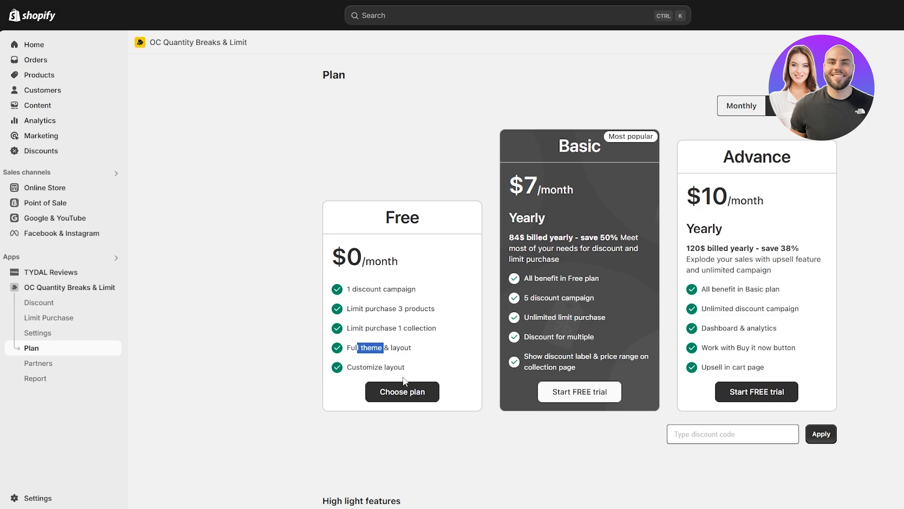
{"action": "left_click", "coordinate": [430, 426]}
Switch the app's plan to Free, confirm the change, and return to the app's main page.
{"action": "left_click", "coordinate": [397, 391]}
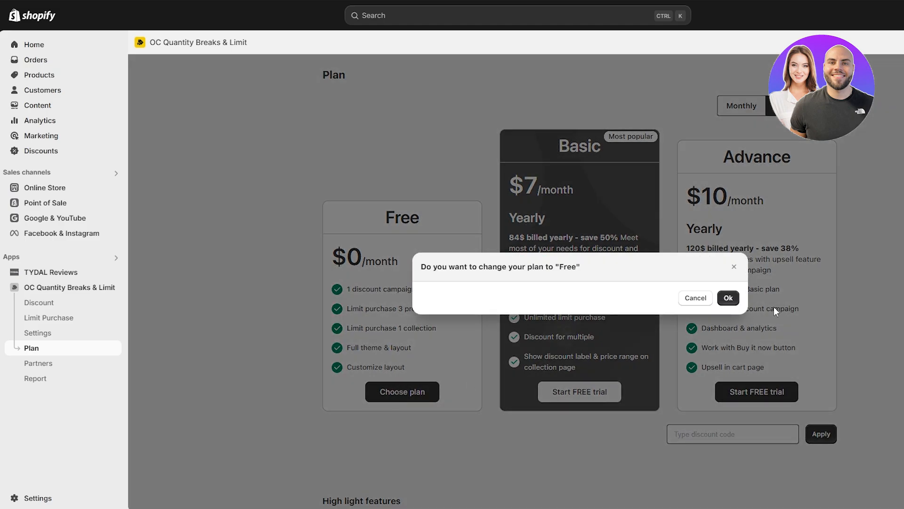
{"action": "left_click", "coordinate": [727, 296]}
{"action": "left_click", "coordinate": [66, 286]}
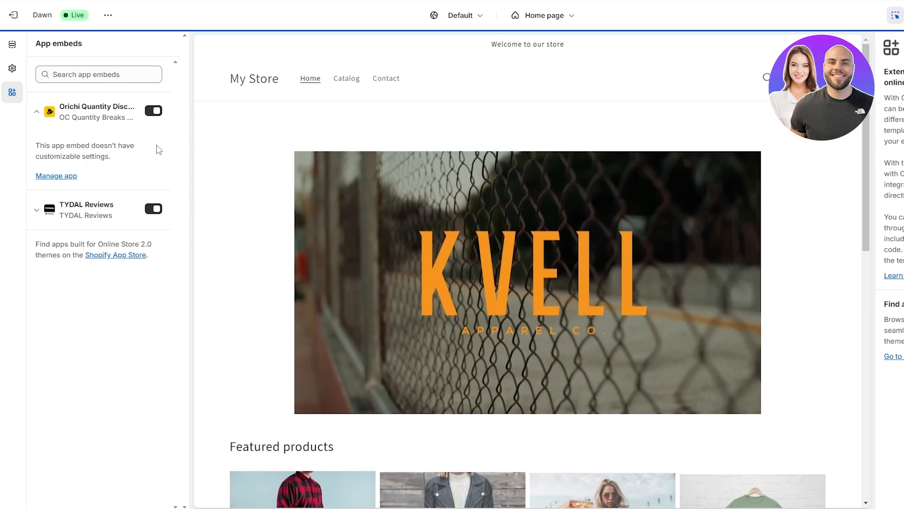
Browse the featured products in the theme editor's home page preview and open the Hat.
{"action": "scroll", "coordinate": [462, 270], "scroll_direction": "down", "scroll_amount": 8}
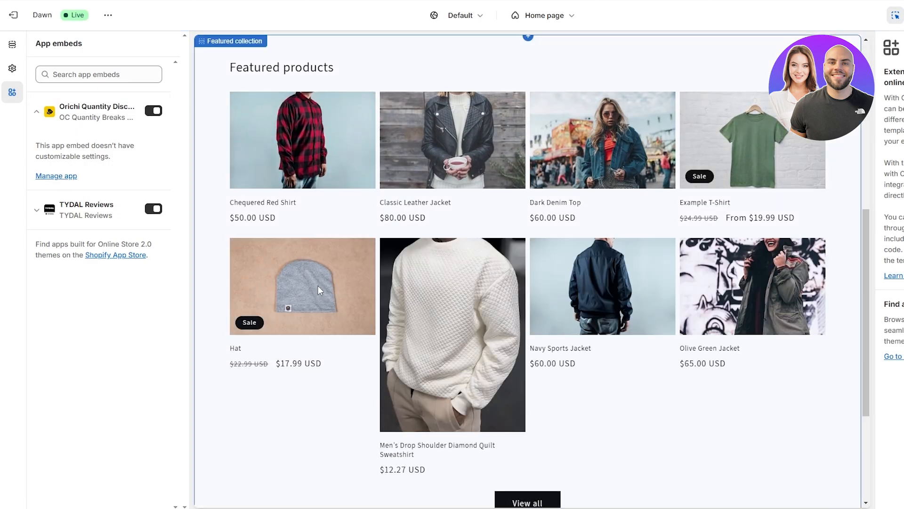
{"action": "left_click", "coordinate": [319, 291]}
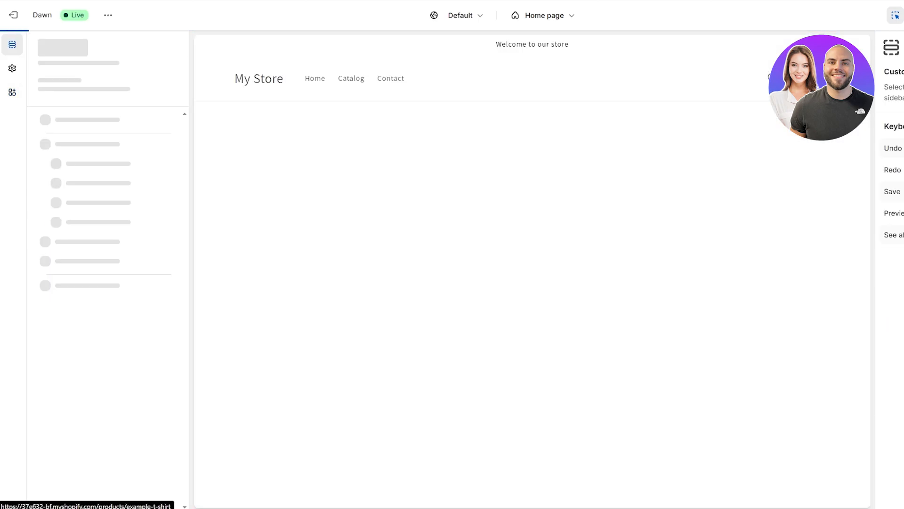
{"action": "left_click", "coordinate": [713, 290]}
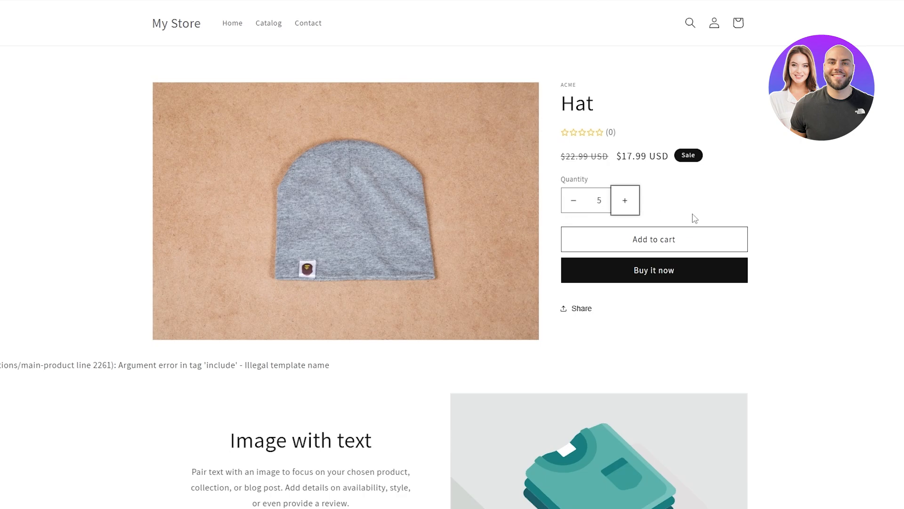
Look over the quantity app's main page and the TYDAL Reviews welcome page, and return to the store admin's home.
{"action": "scroll", "coordinate": [297, 317], "scroll_direction": "down", "scroll_amount": 7}
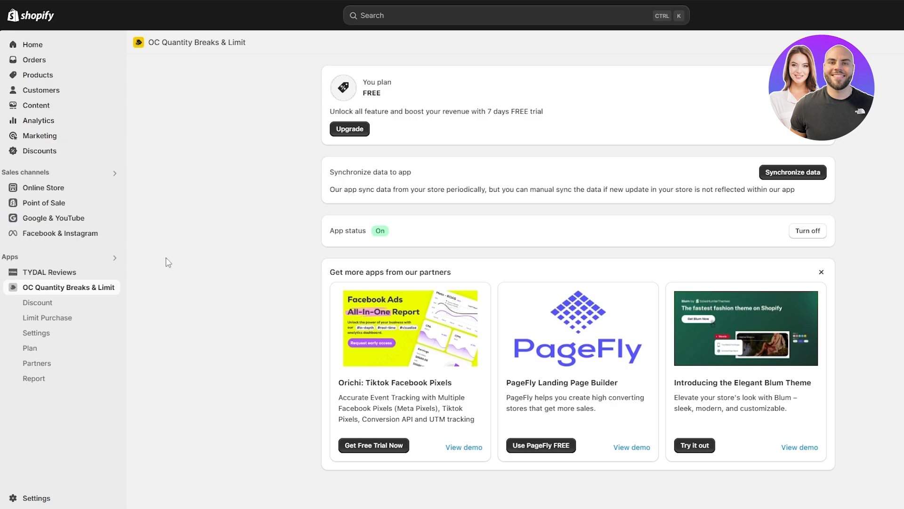
{"action": "left_click", "coordinate": [59, 274]}
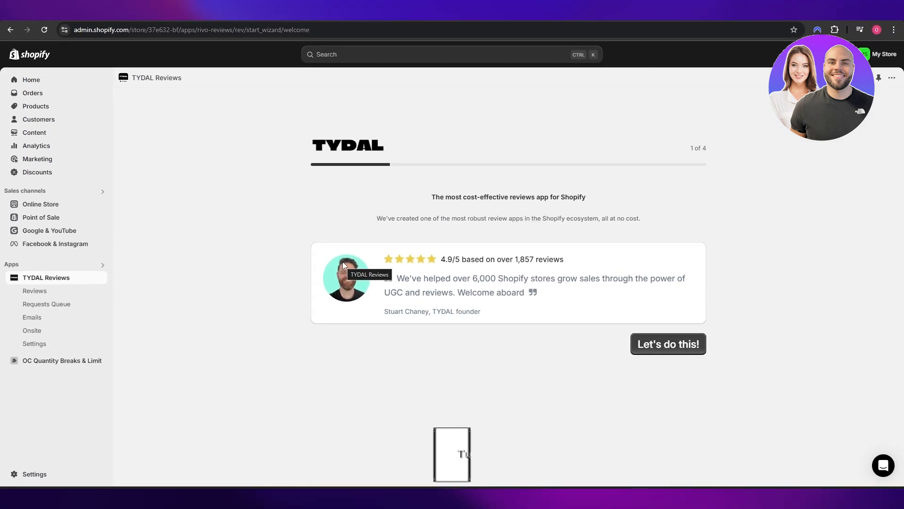
{"action": "left_click", "coordinate": [38, 77]}
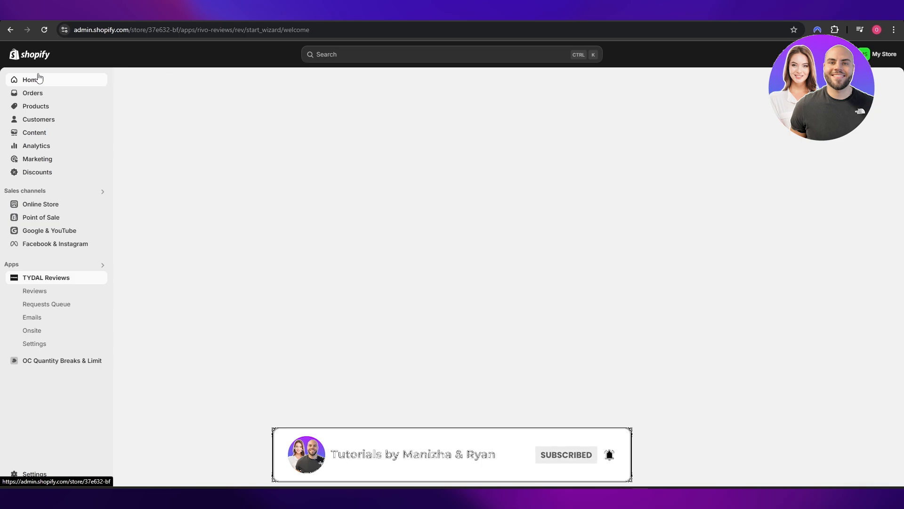